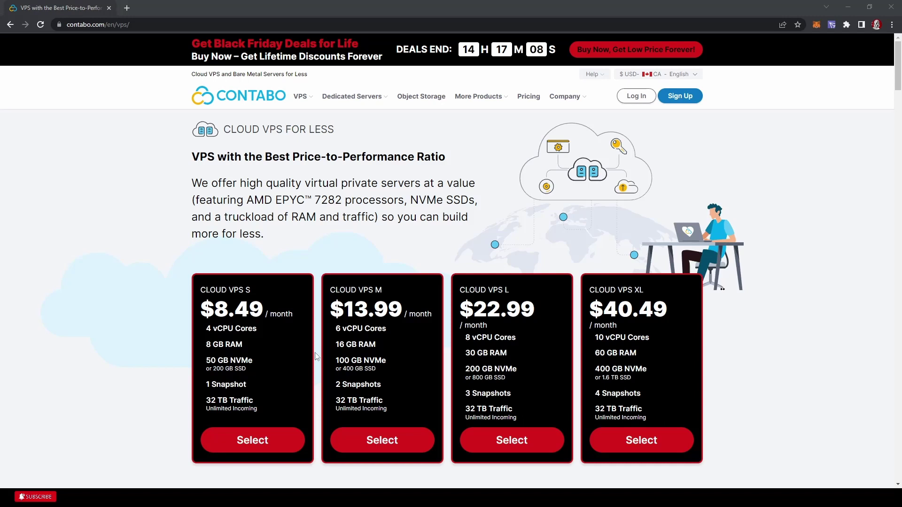
Highlight the Cloud VPS S monthly price on the Cloud VPS plans page.
drag(185, 310, 303, 309)
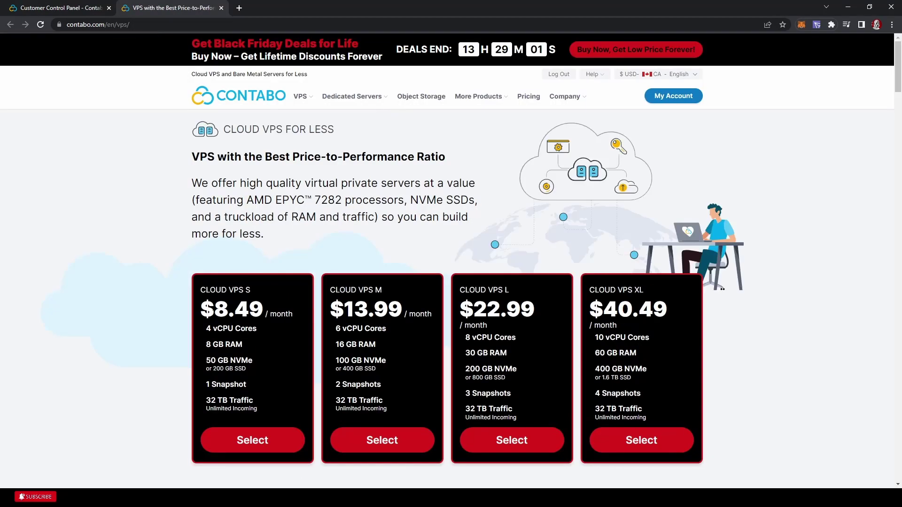
double_click(239, 309)
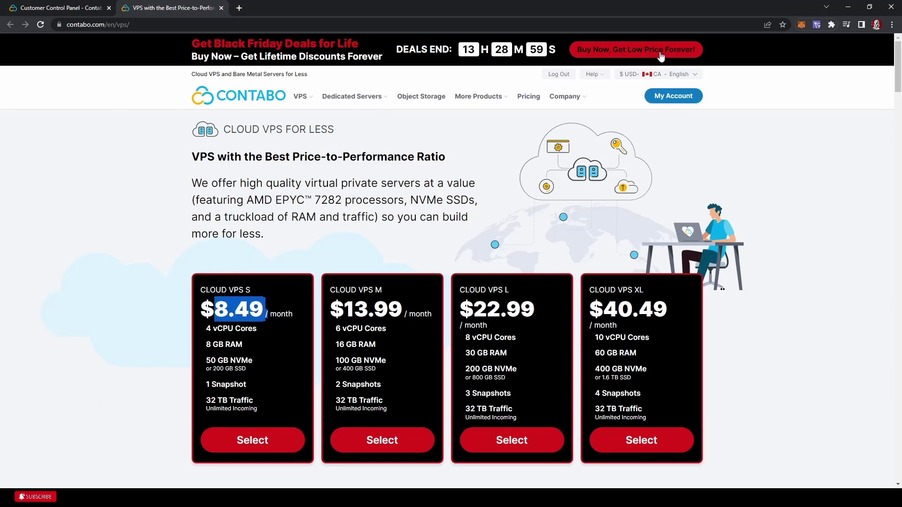
click(679, 75)
click(680, 79)
click(680, 79)
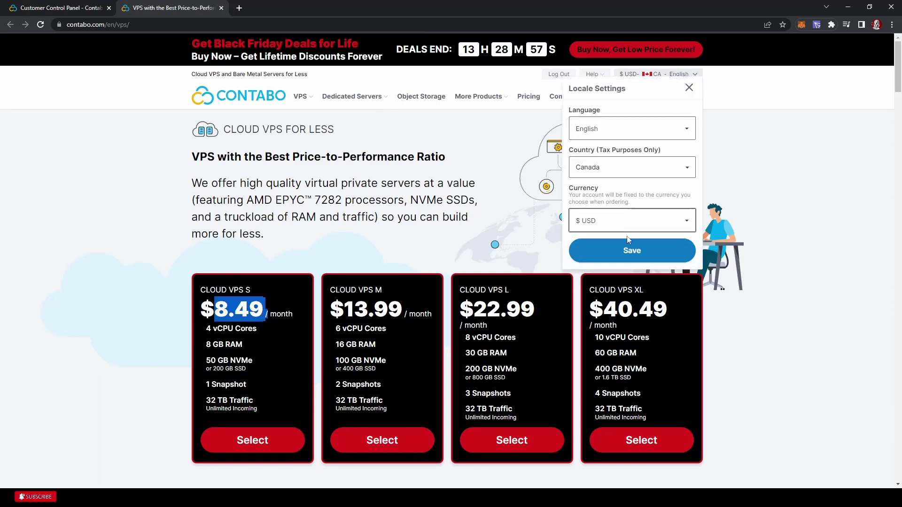
click(627, 221)
click(603, 244)
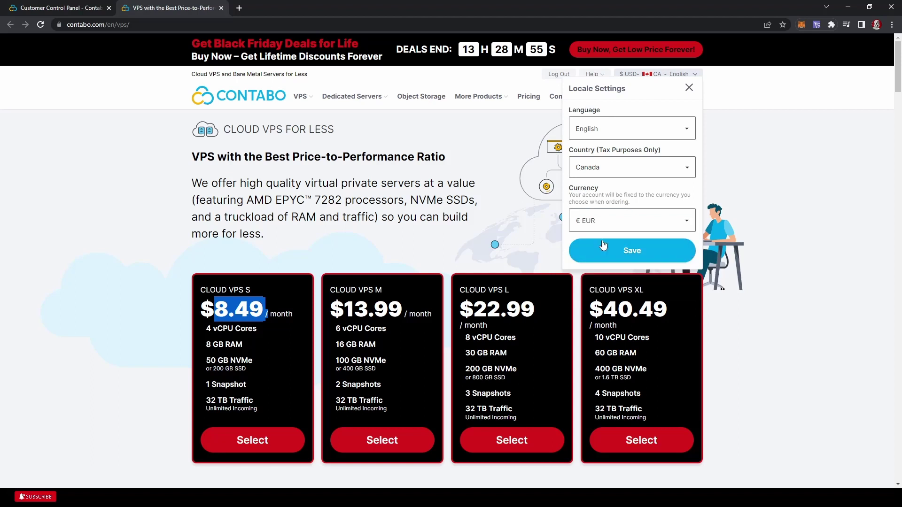
click(616, 249)
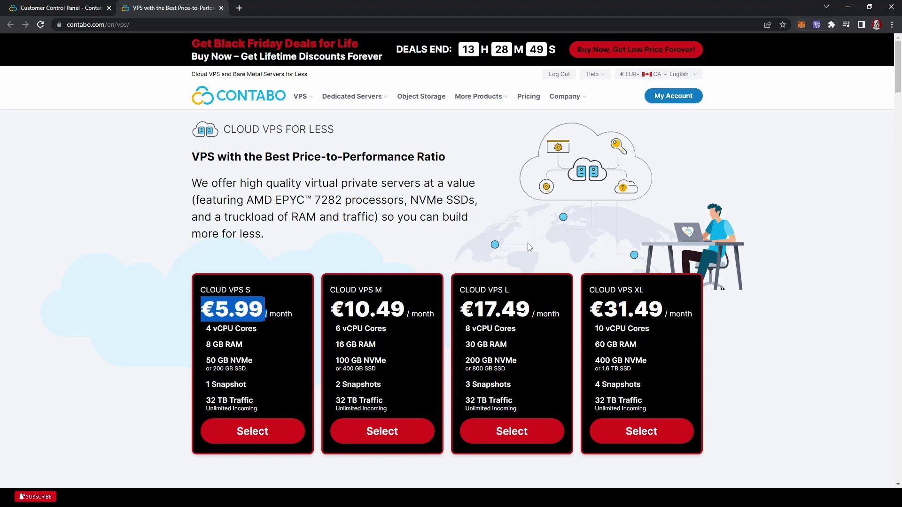
click(680, 77)
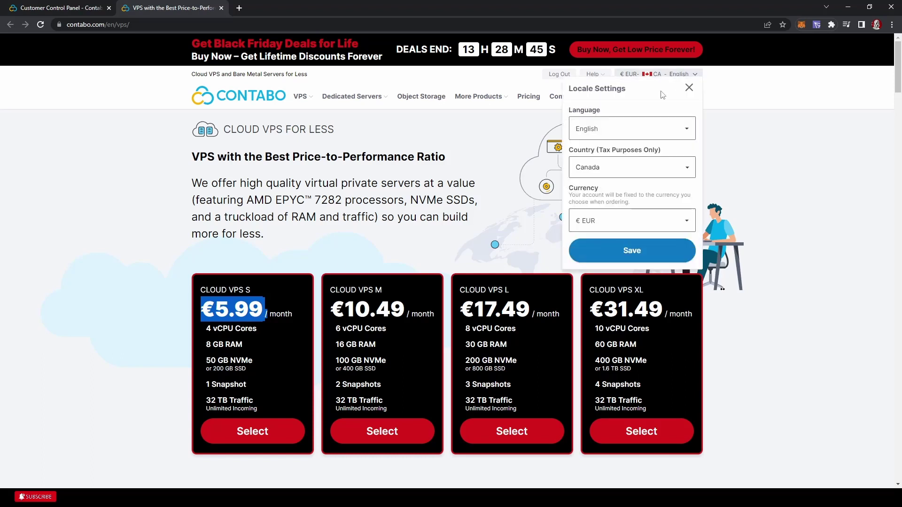
click(621, 229)
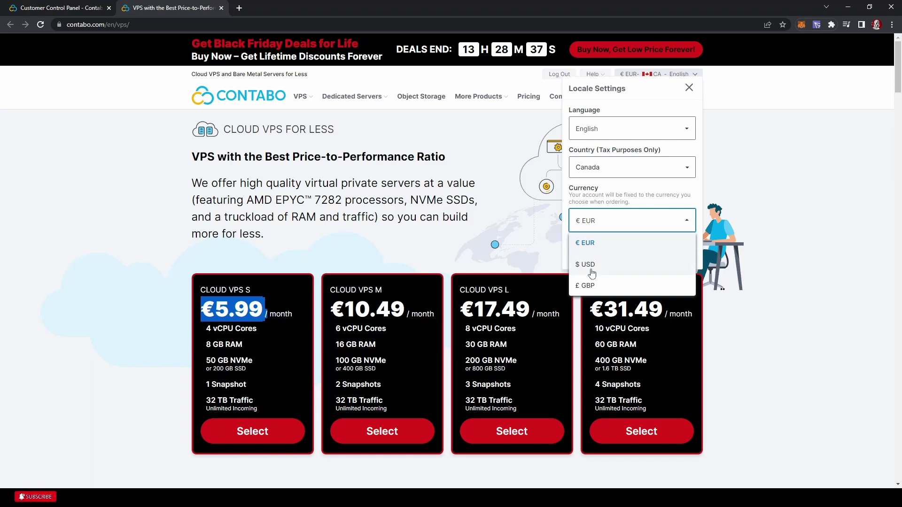
click(592, 267)
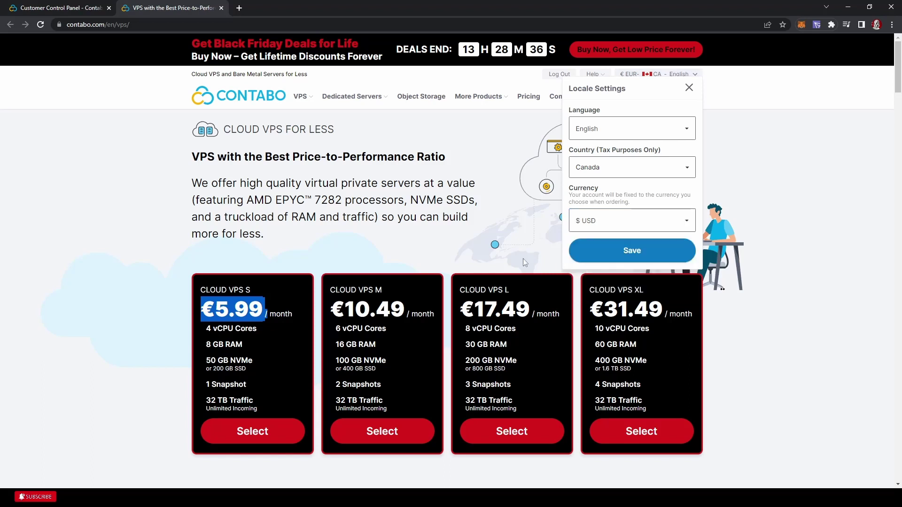
click(578, 252)
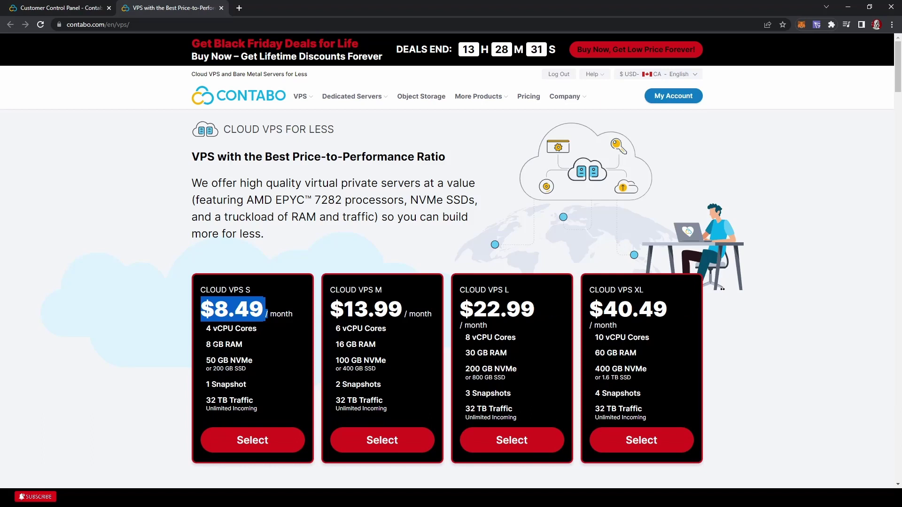
click(244, 331)
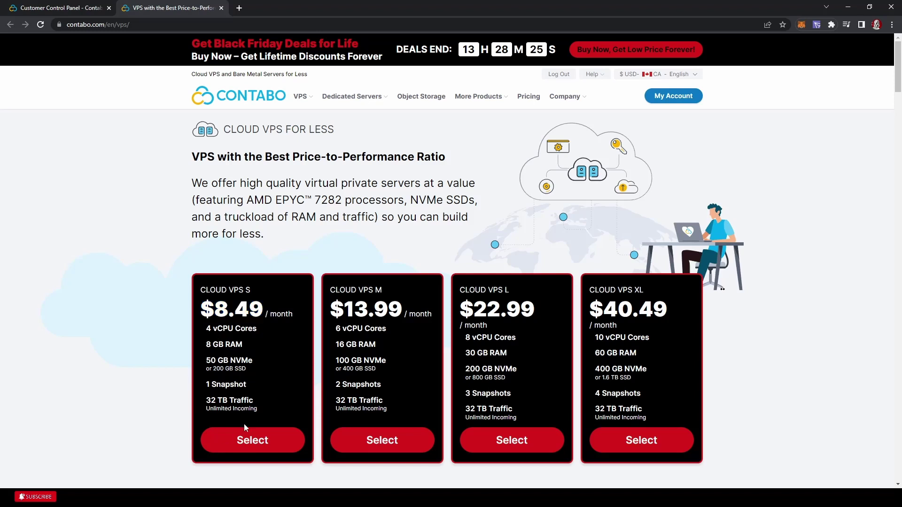
Start the Cloud VPS S order and check the 1 Month term with its $8.49 setup fee.
click(250, 442)
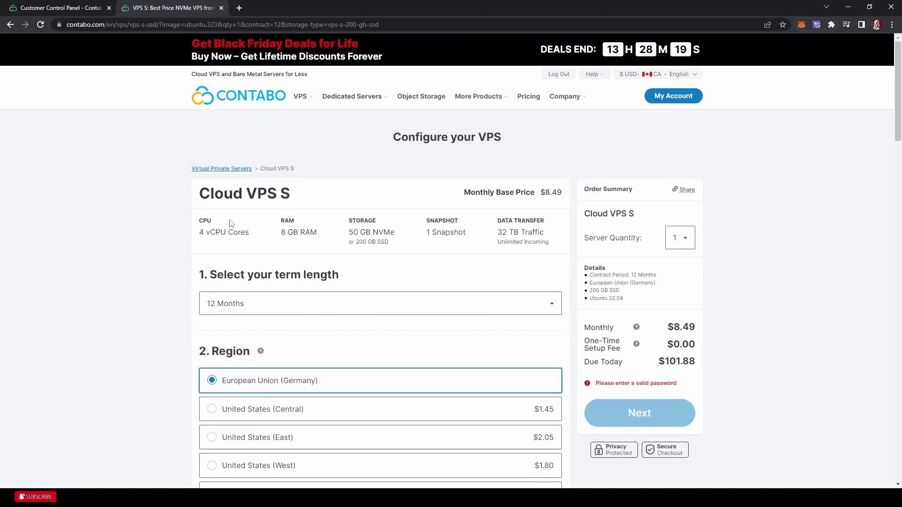
click(267, 304)
click(227, 326)
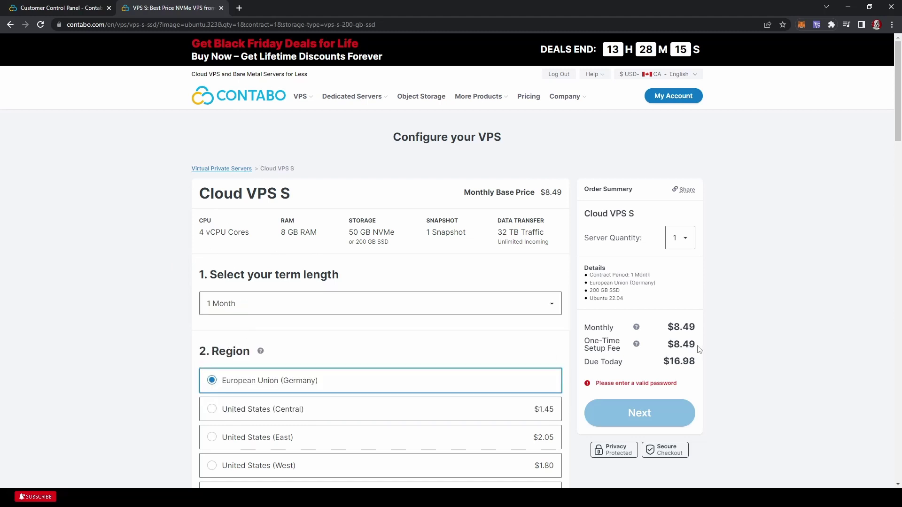
drag(699, 349, 656, 351)
Compare the 6 Months term, then settle on 12 Months at $8.49 per month.
click(245, 299)
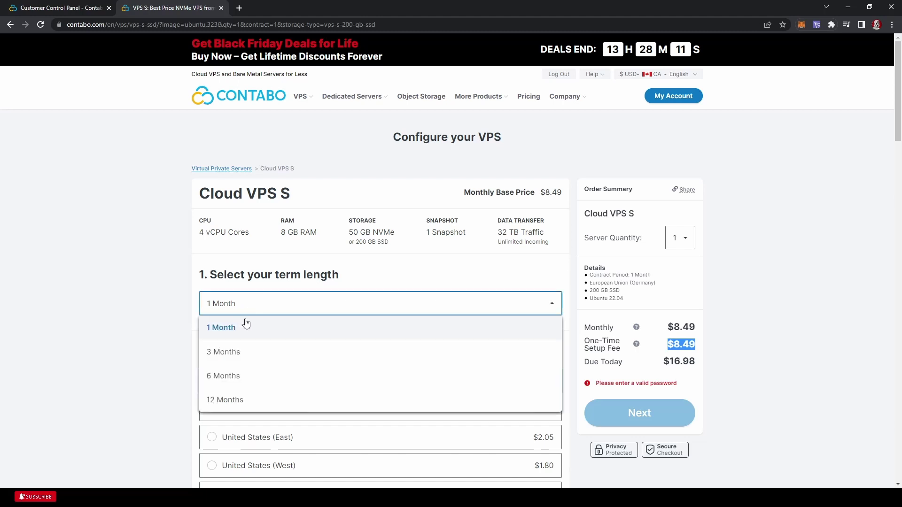
click(224, 378)
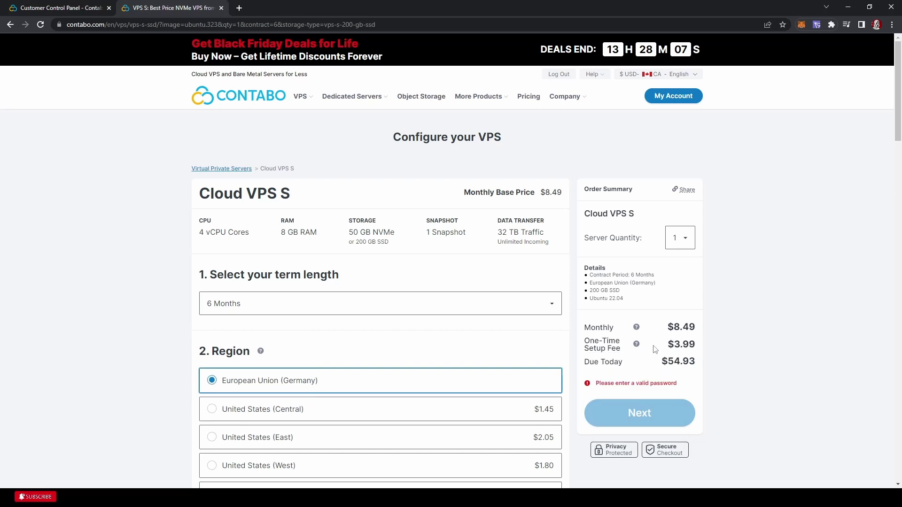
click(288, 309)
click(235, 398)
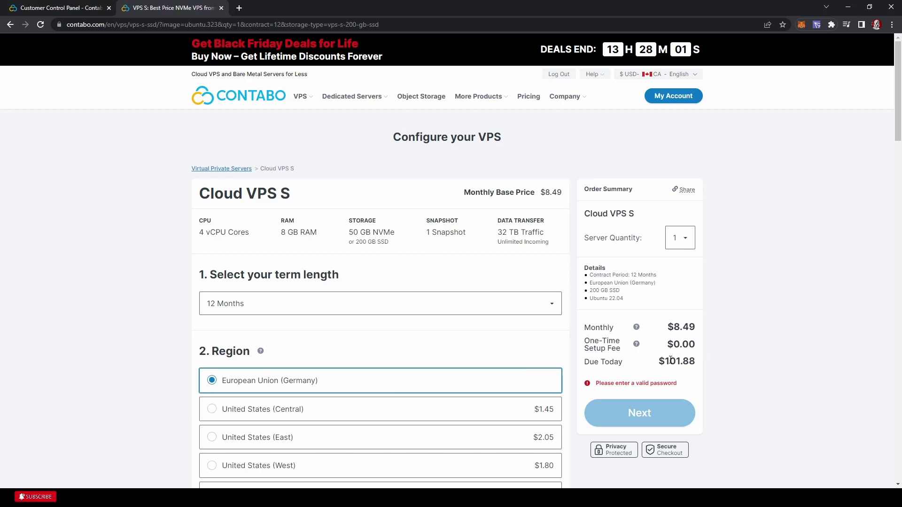
drag(666, 327, 697, 328)
mouse_move(636, 344)
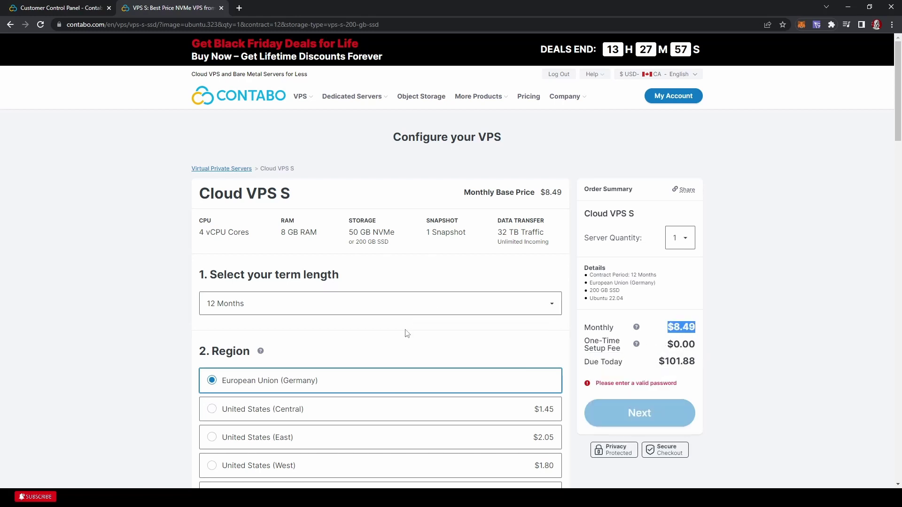
click(388, 299)
click(253, 304)
Choose the free 50 GB NVMe storage type.
scroll(270, 285, down, 2)
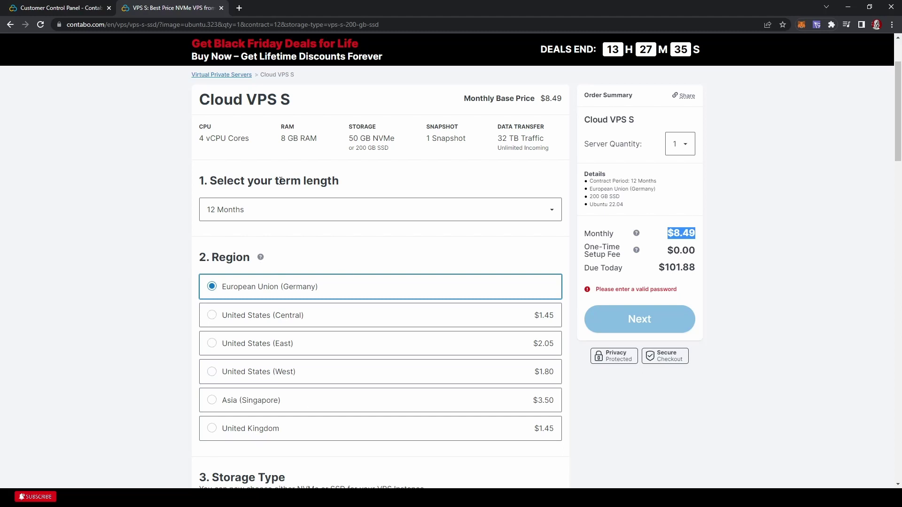
click(115, 276)
scroll(164, 279, down, 2)
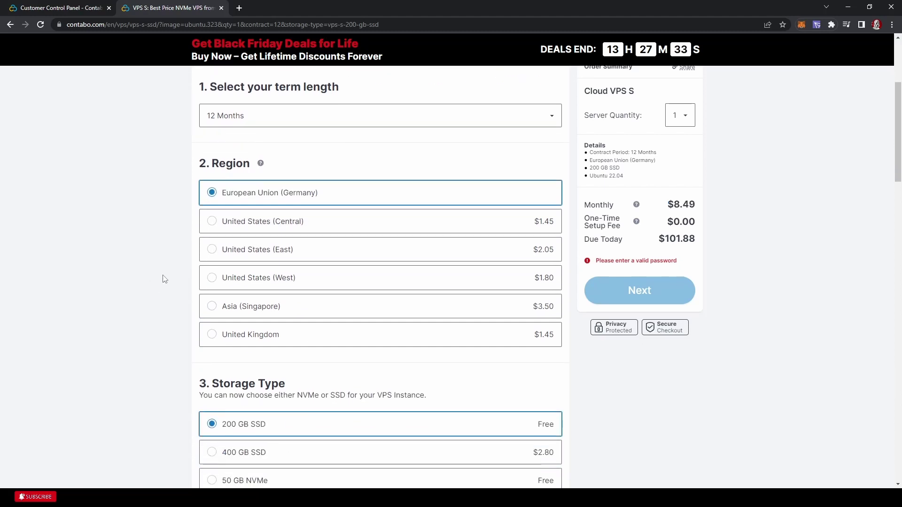
scroll(164, 280, down, 2)
scroll(158, 277, down, 1)
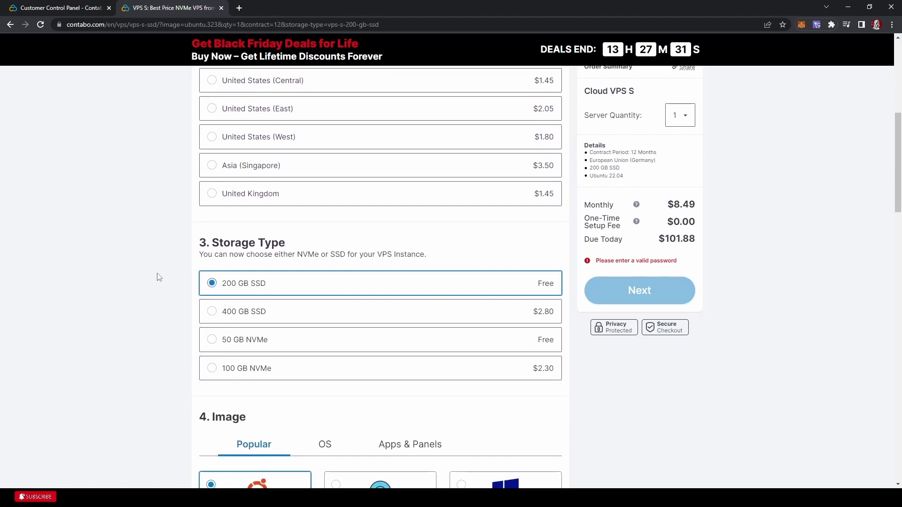
click(212, 341)
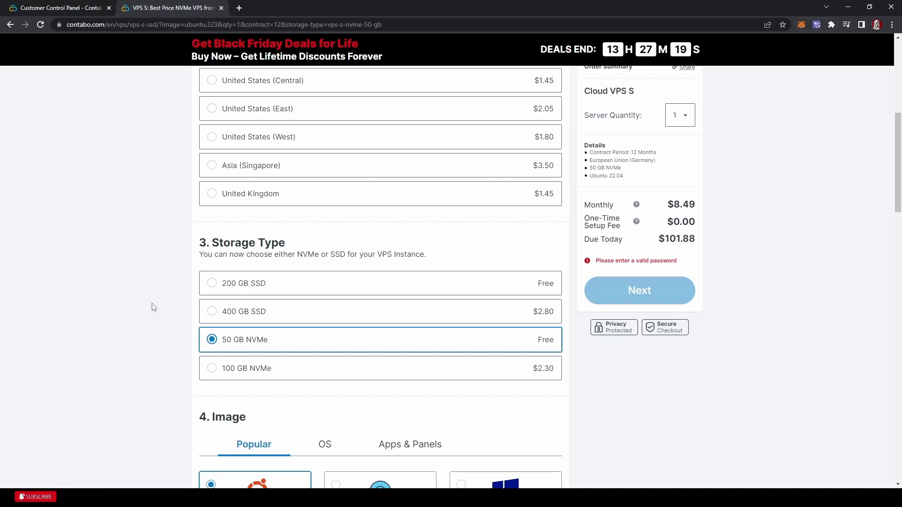
Try Ubuntu 20.04, then set the image back to Ubuntu 22.04.
scroll(143, 305, down, 2)
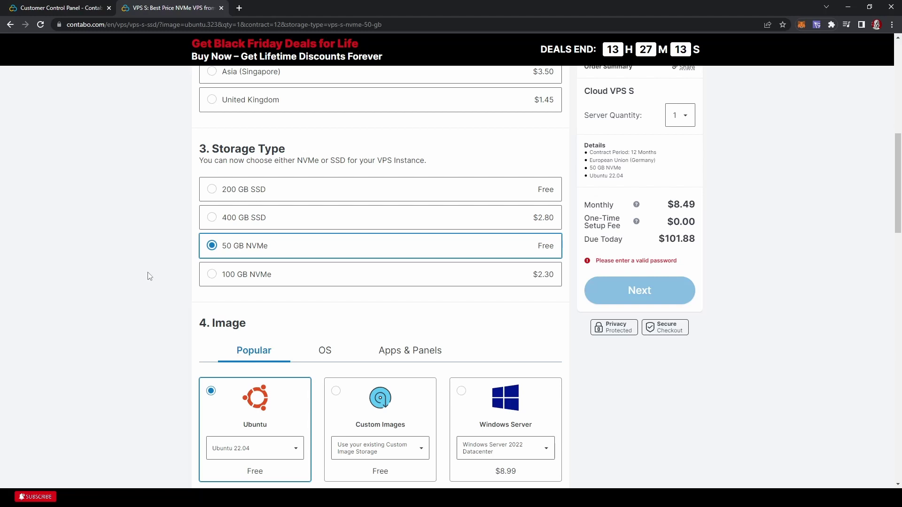
scroll(123, 268, down, 3)
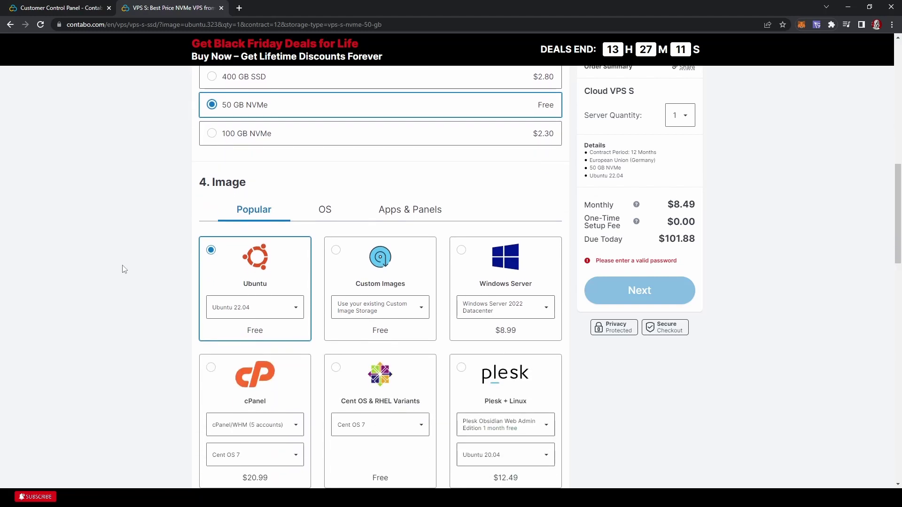
click(284, 318)
click(218, 328)
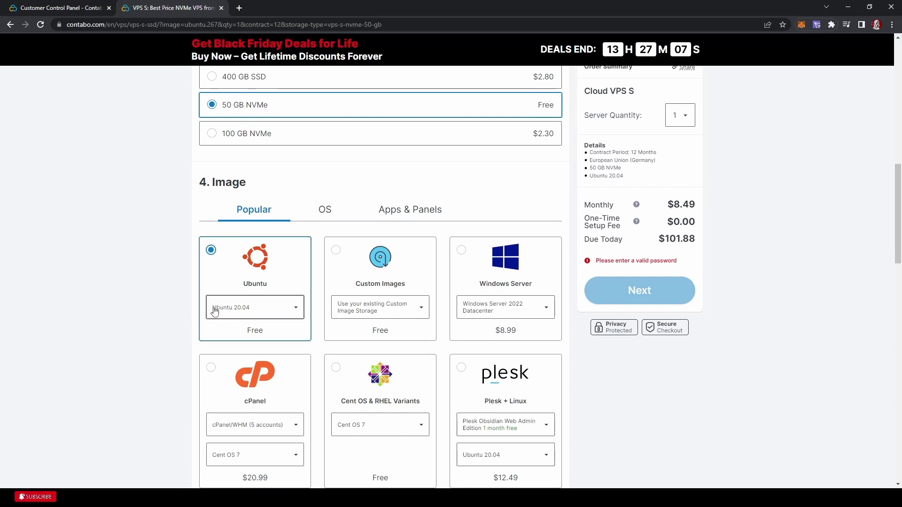
click(232, 309)
click(230, 348)
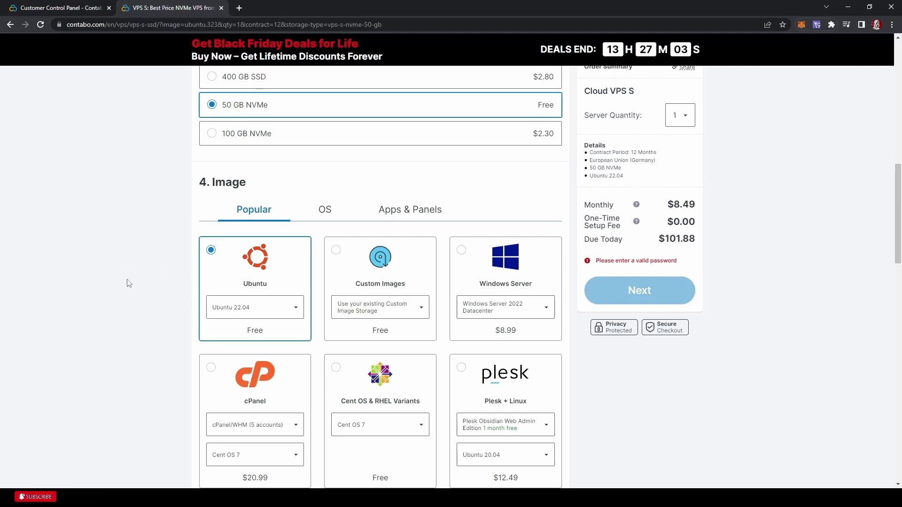
scroll(130, 287, down, 5)
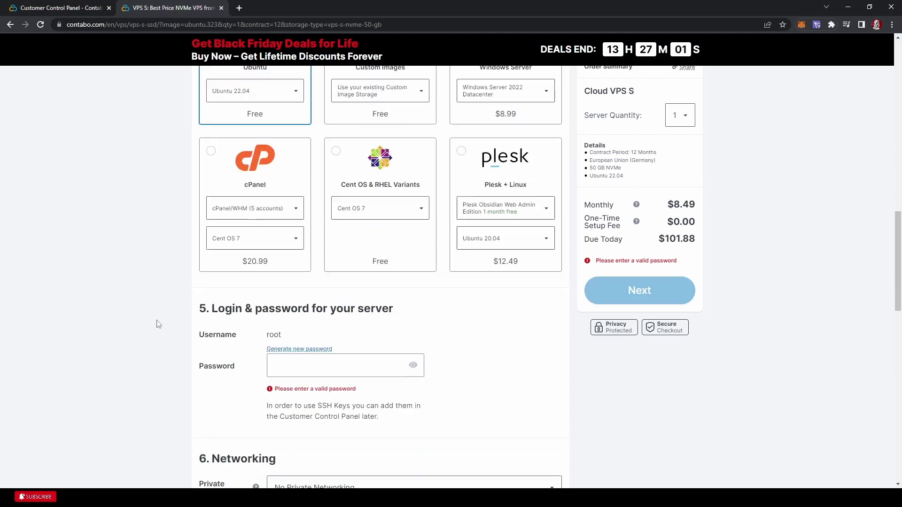
scroll(159, 324, down, 1)
Begin entering the server's root password and look over the Networking and Add-Ons sections.
click(280, 298)
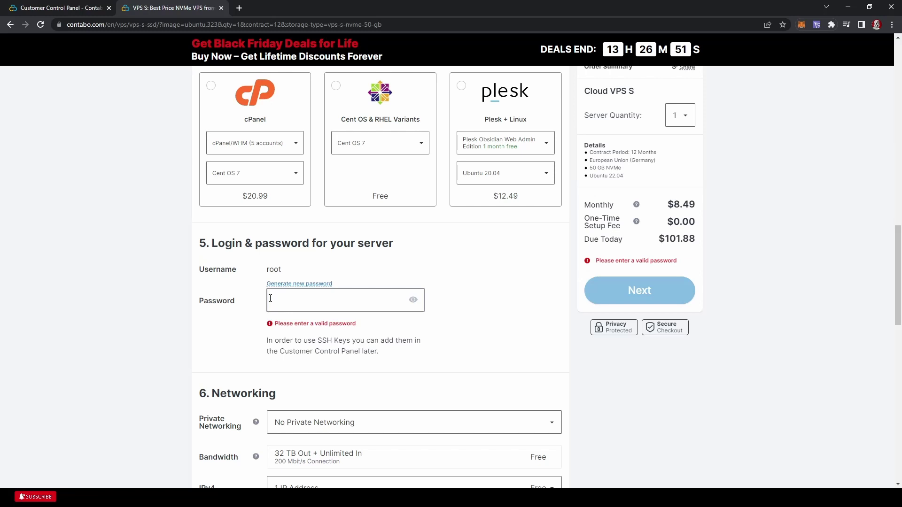
scroll(272, 299, down, 3)
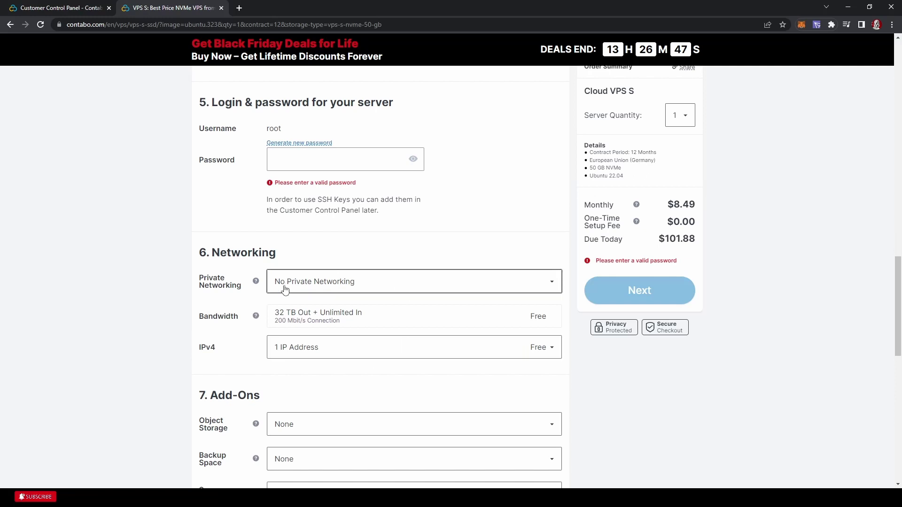
mouse_move(257, 320)
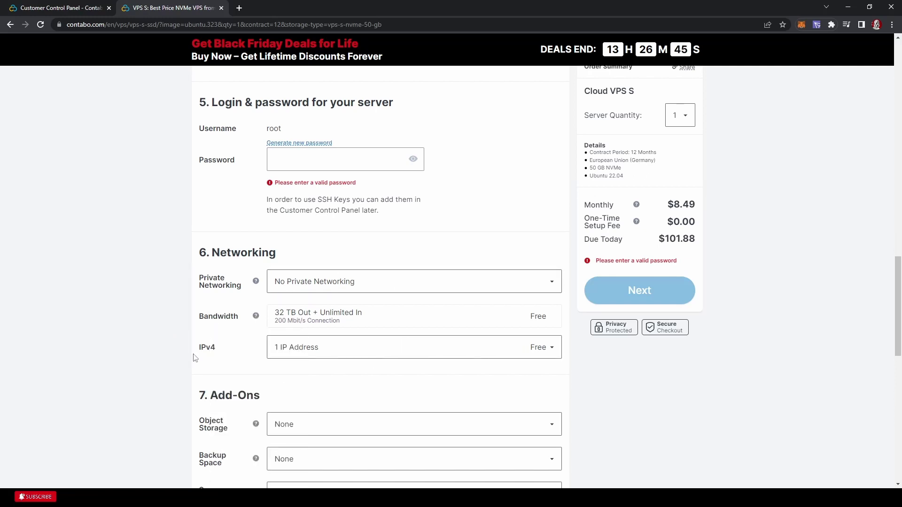
scroll(196, 358, down, 4)
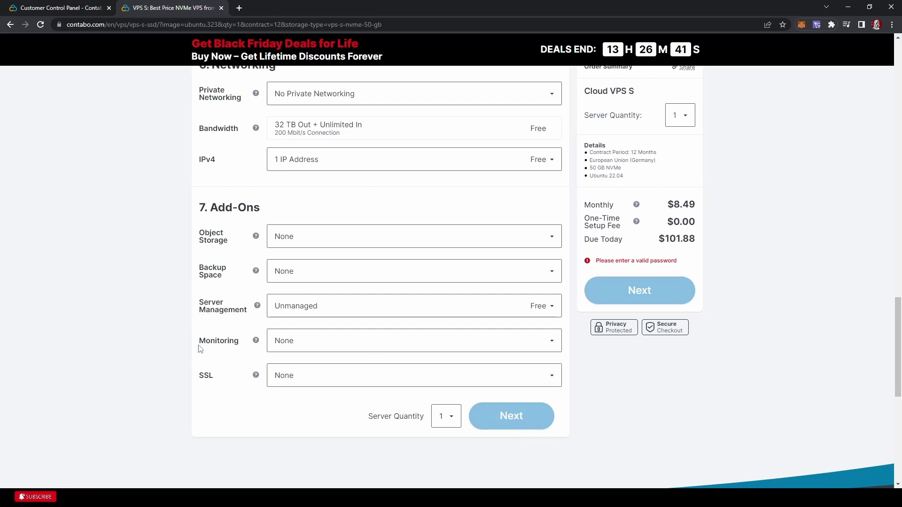
scroll(412, 420, up, 8)
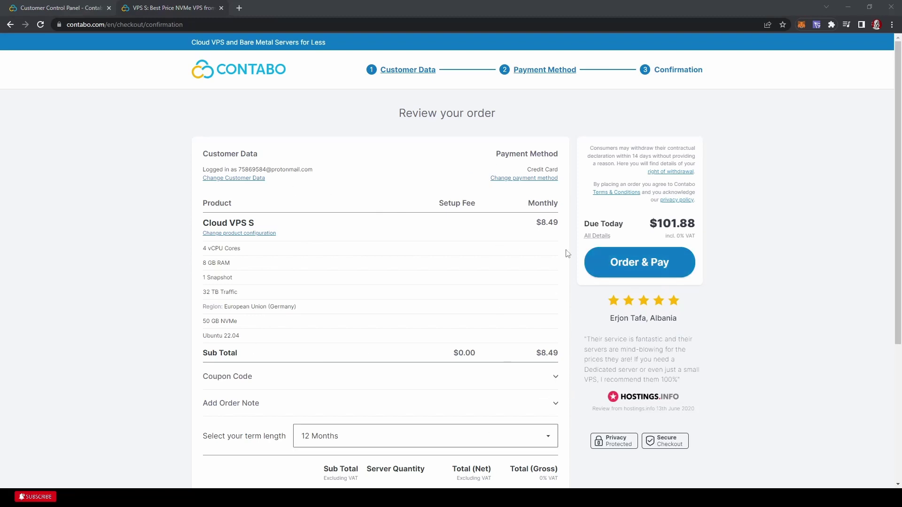
Place the 12-month Cloud VPS S order with the lower Order & Pay button.
scroll(480, 308, down, 1)
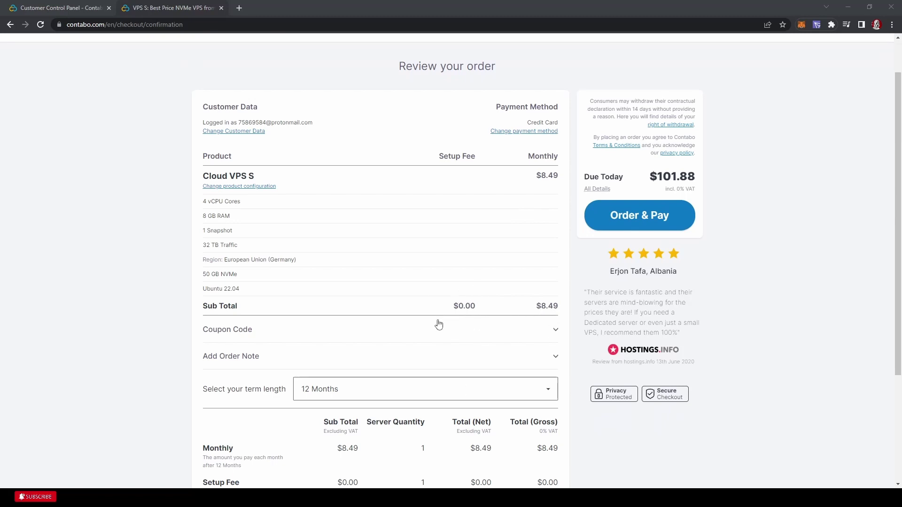
scroll(437, 325, down, 3)
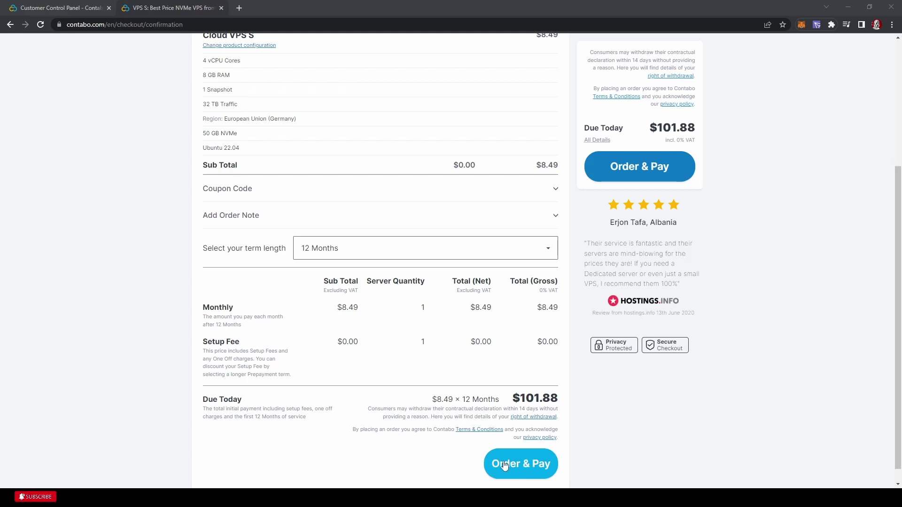
click(536, 468)
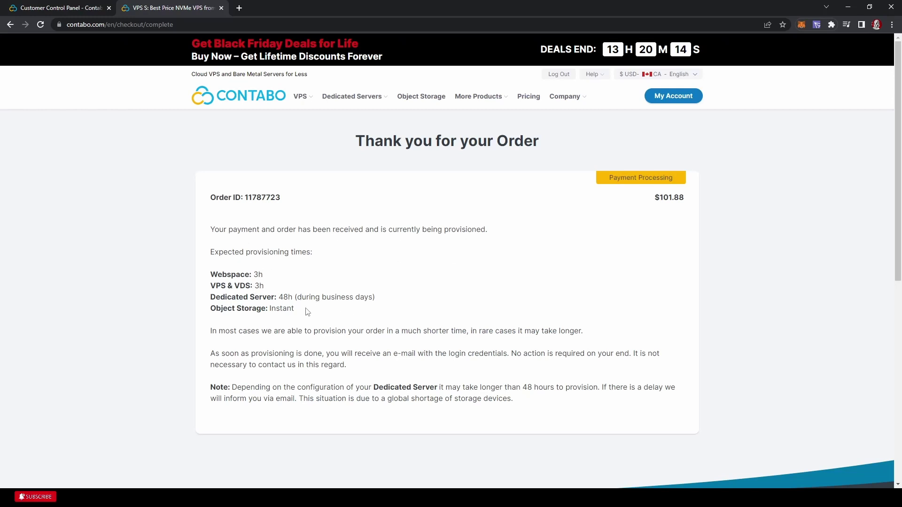
Close the finished order tab with Ctrl+W to return to the Your services list.
key(ctrl+w)
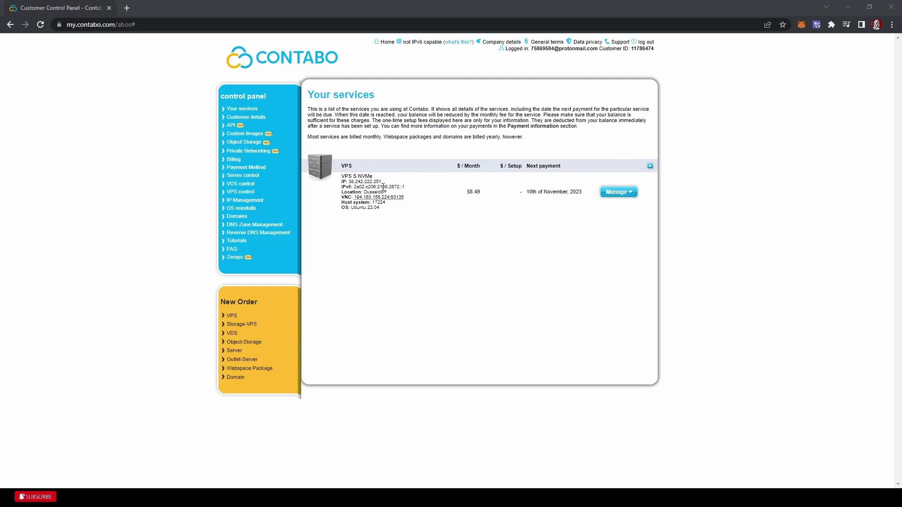
Disable VNC access for the VPS 38.242.222.251 from VPS control and dismiss the notice.
drag(382, 183, 348, 182)
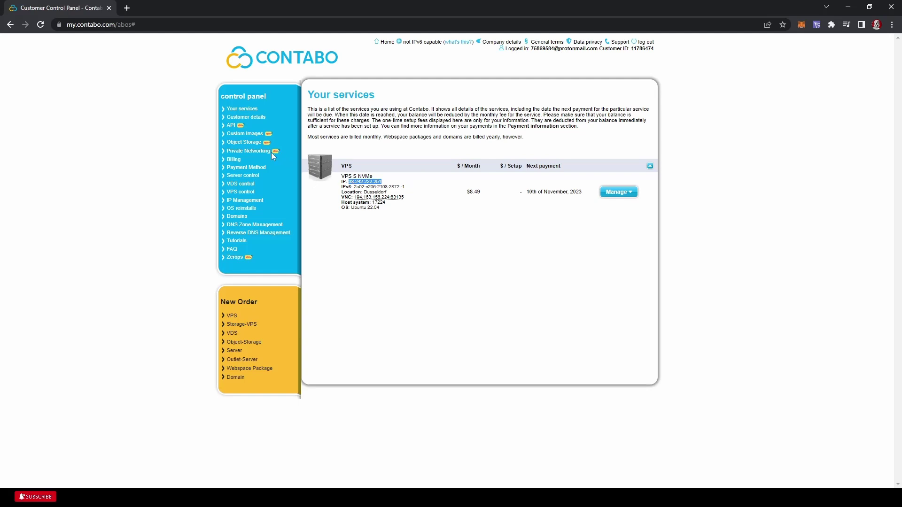
click(233, 197)
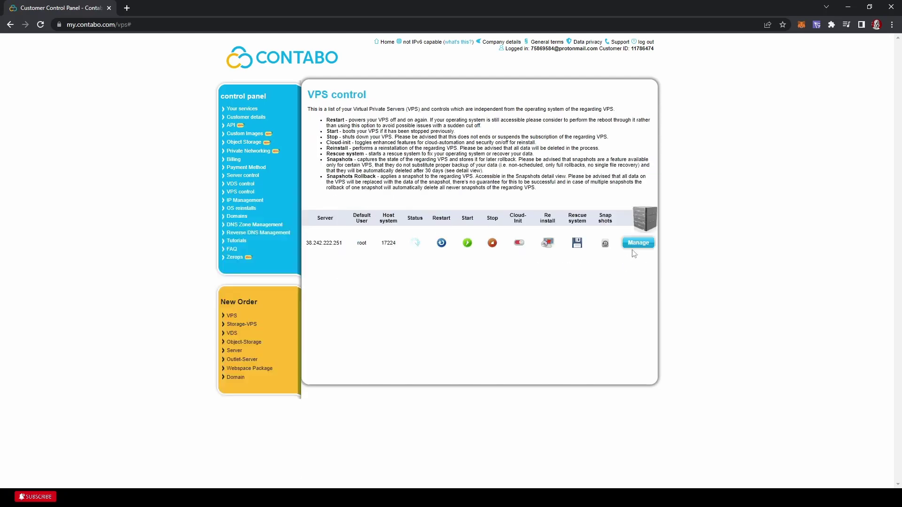
click(639, 244)
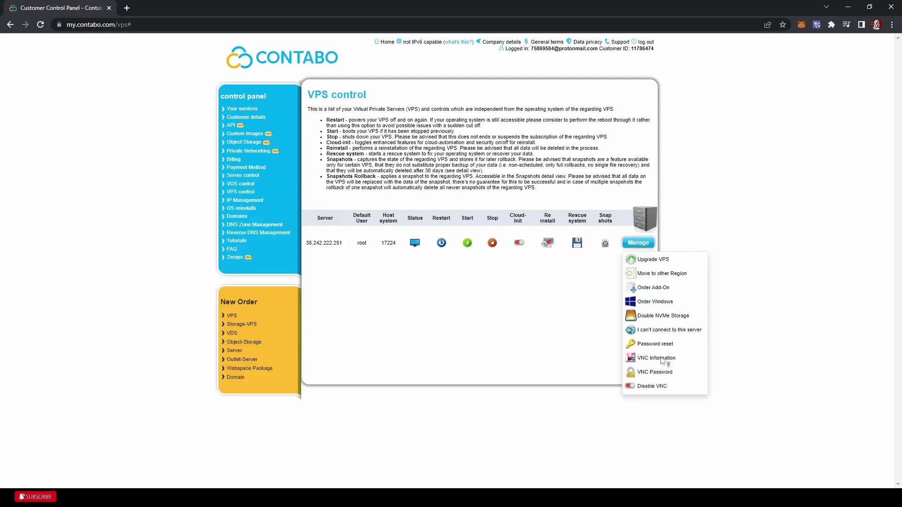
click(652, 386)
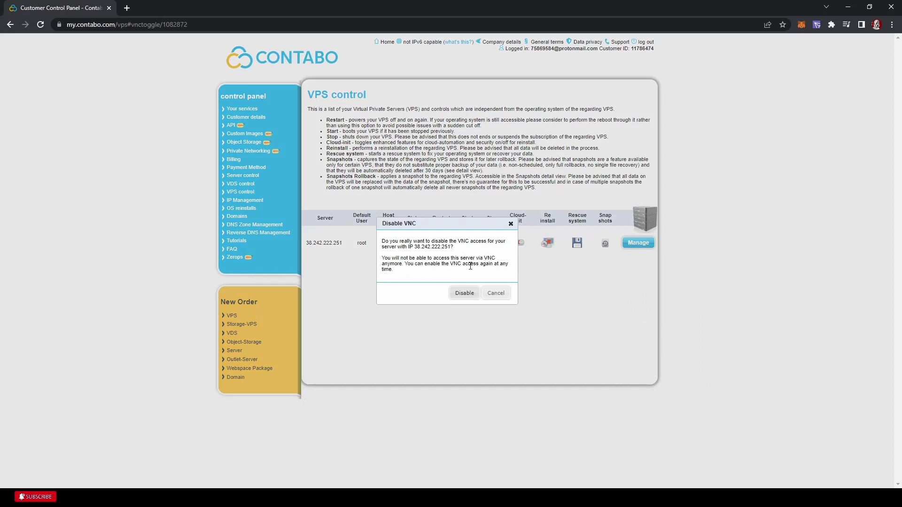
click(464, 293)
click(463, 293)
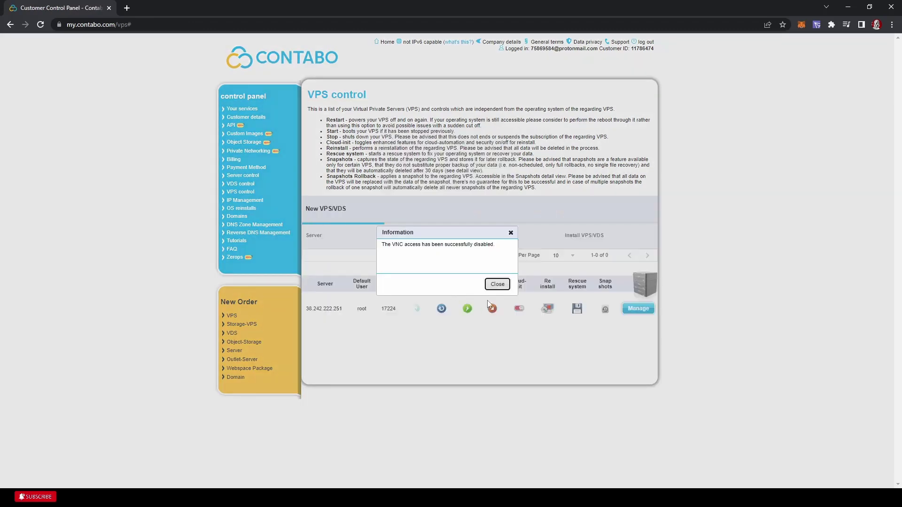
click(496, 285)
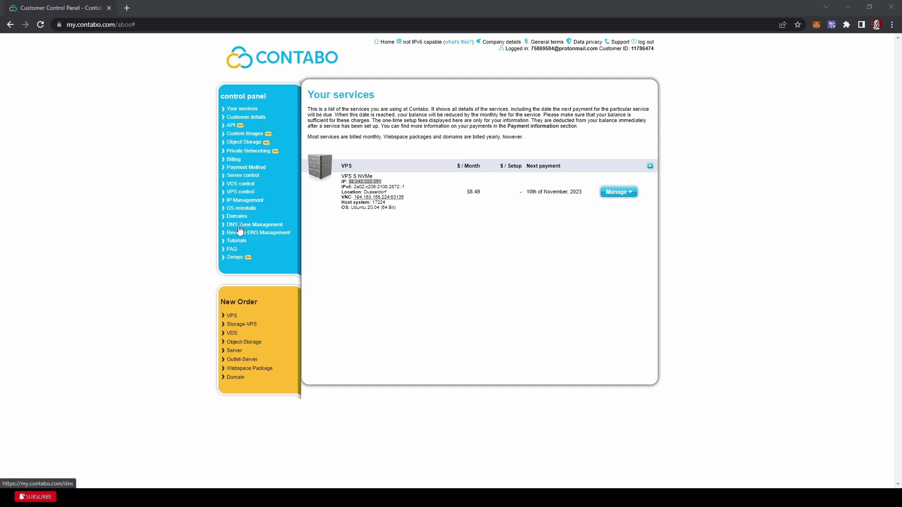
click(240, 193)
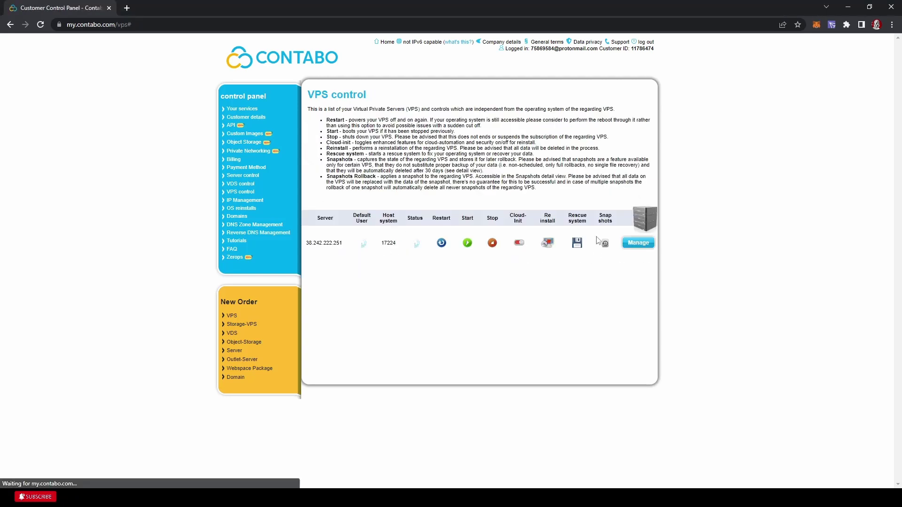
click(639, 243)
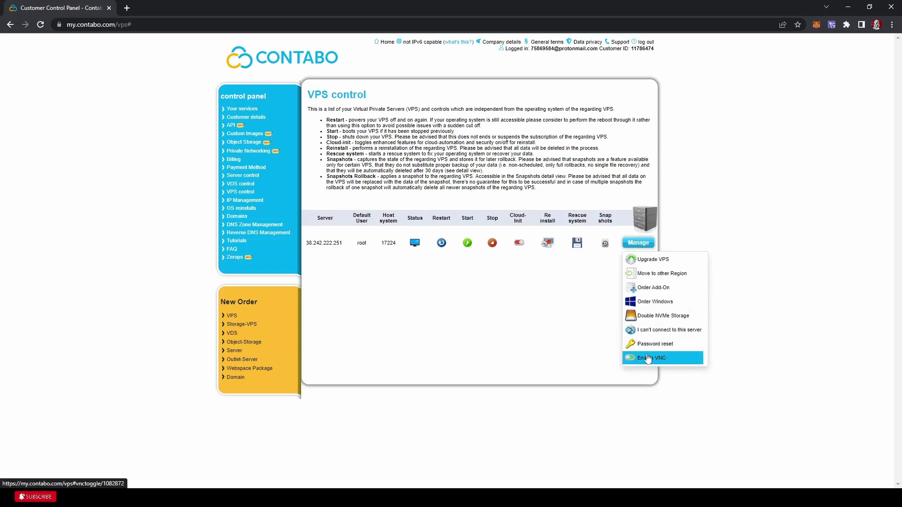
click(549, 243)
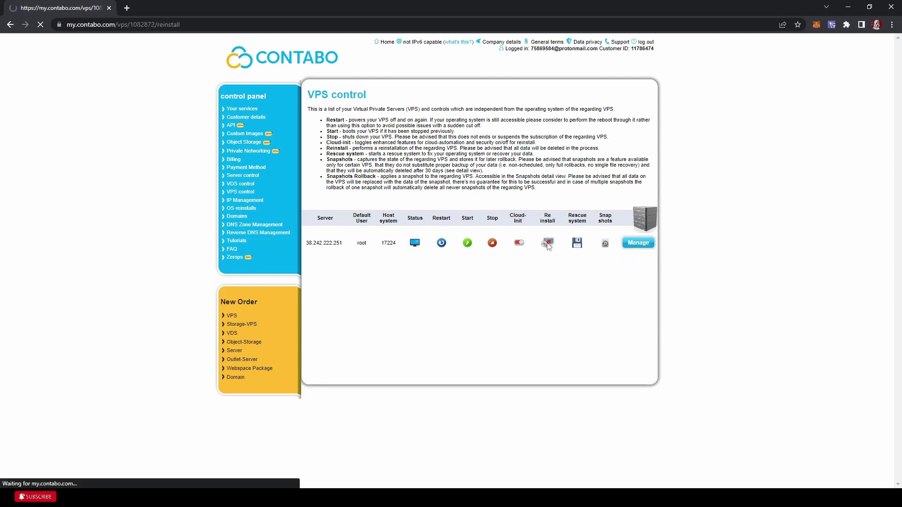
click(426, 175)
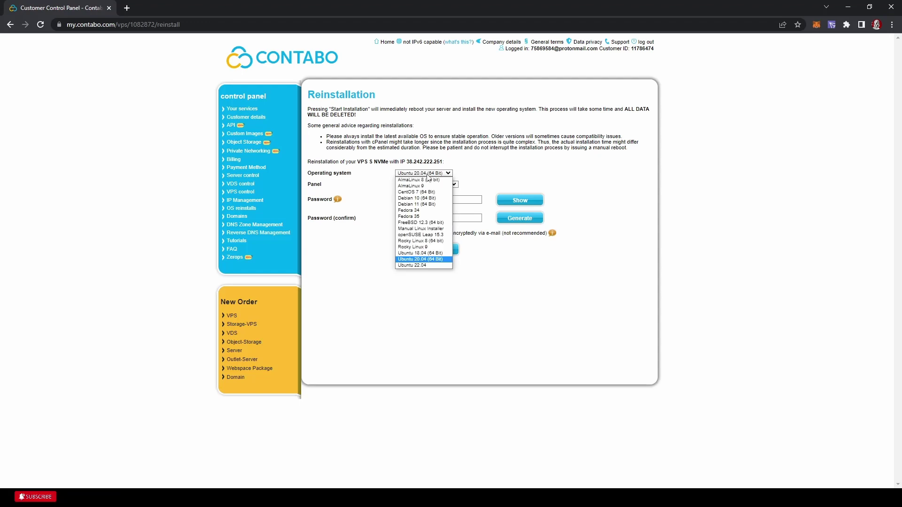
click(435, 259)
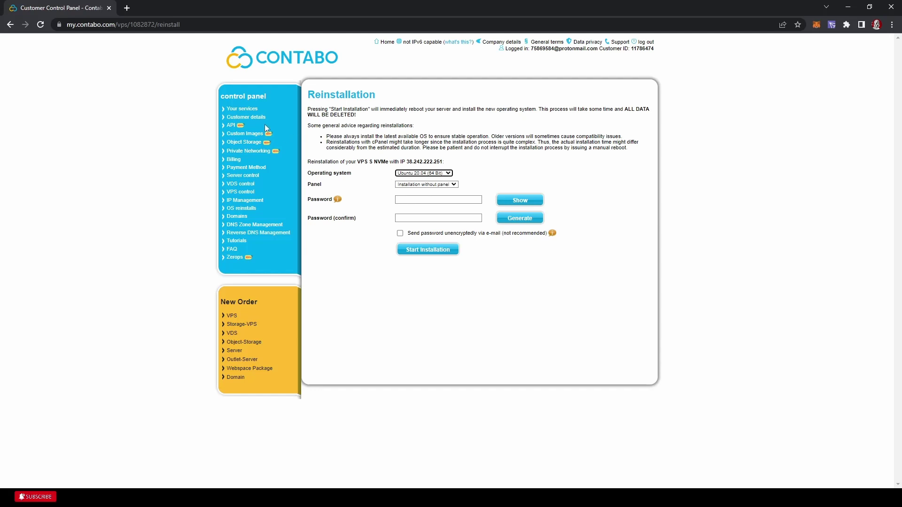
click(235, 109)
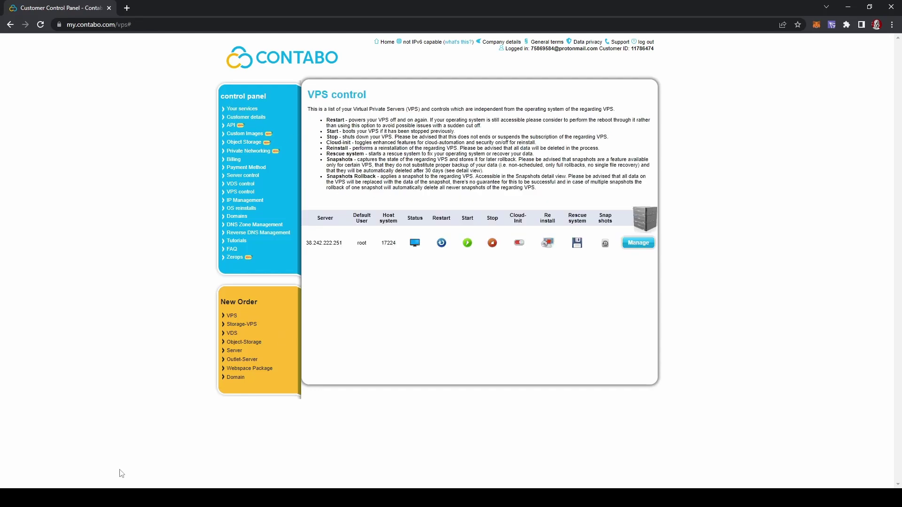
click(116, 498)
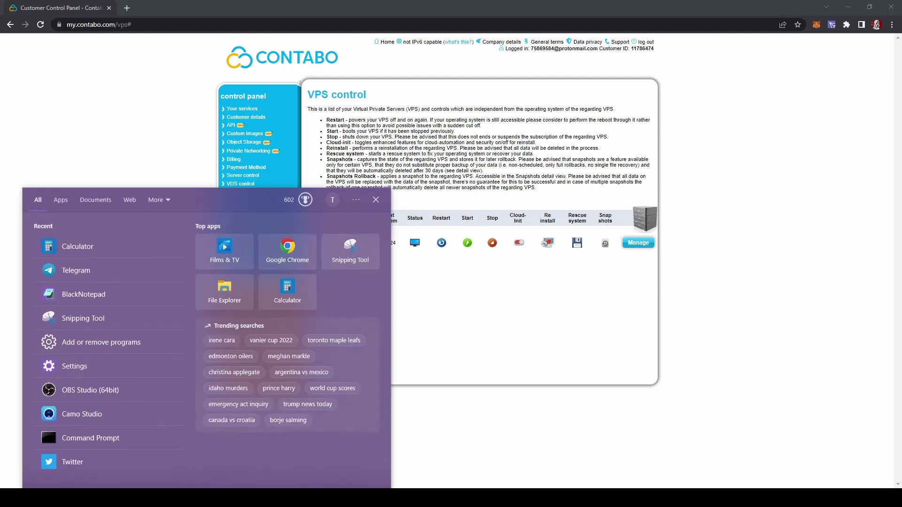
text(cmd)
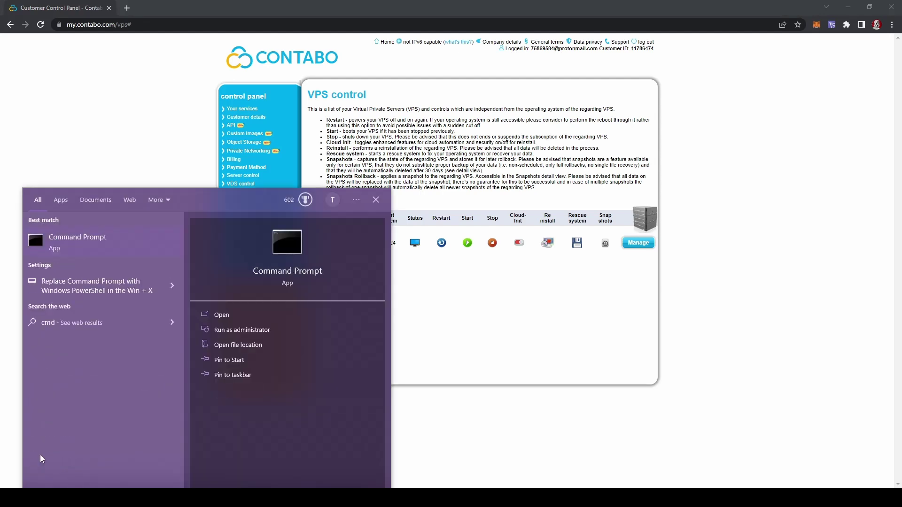
click(71, 240)
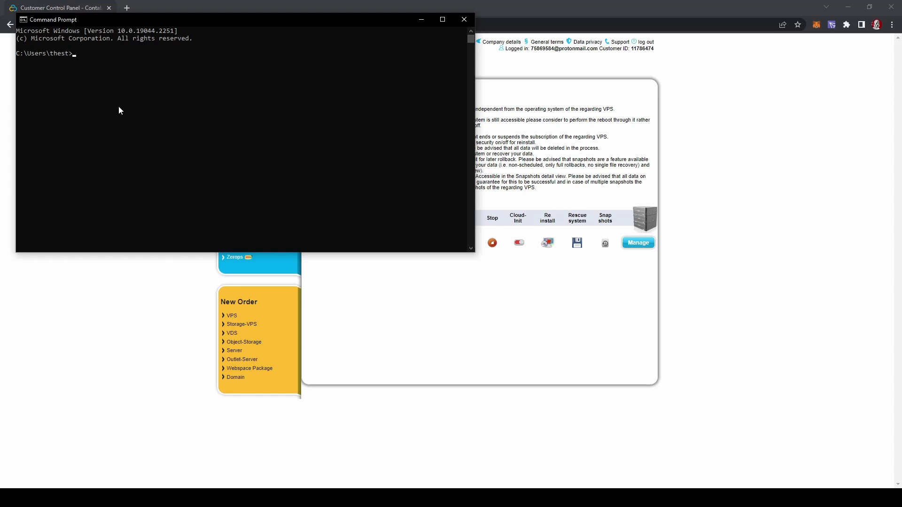
text(ssh root@)
click(337, 316)
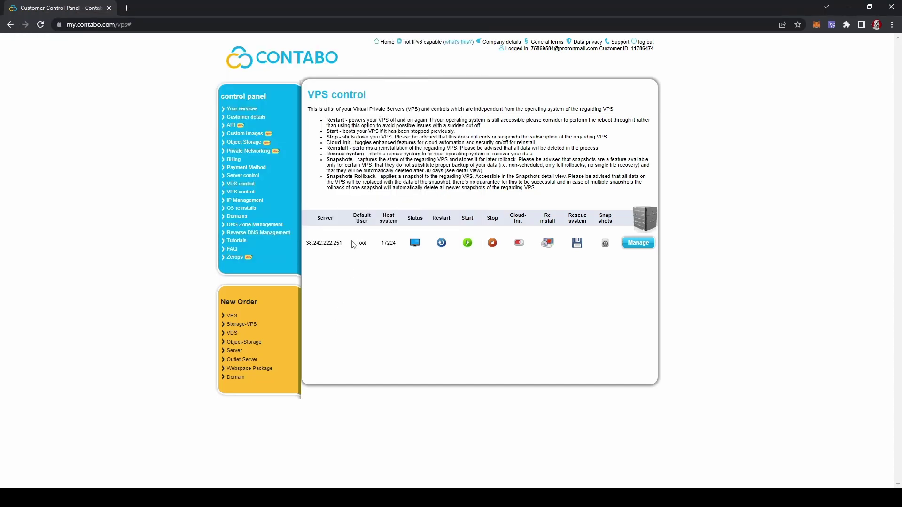
drag(351, 243, 305, 245)
key(alt+Tab)
right_click(160, 104)
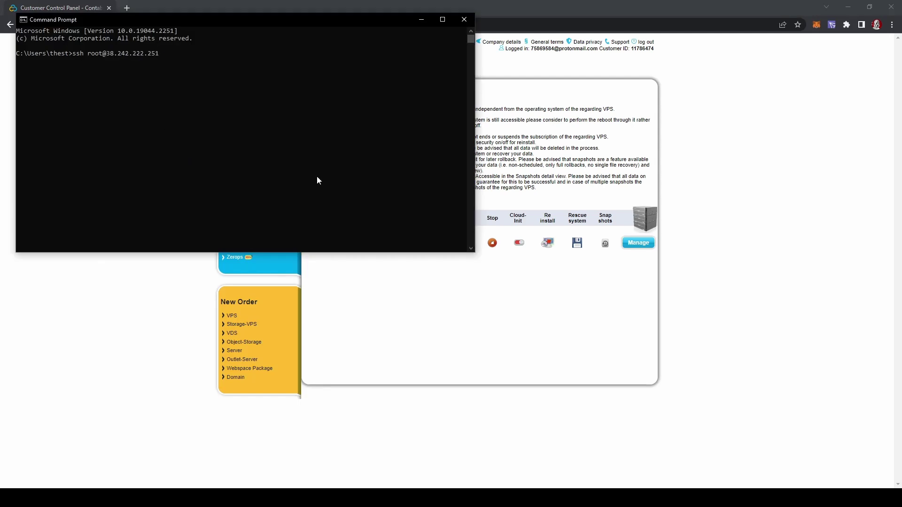
Run the ssh command, trust the host key with 'yes', and log in with the root password.
key(Return)
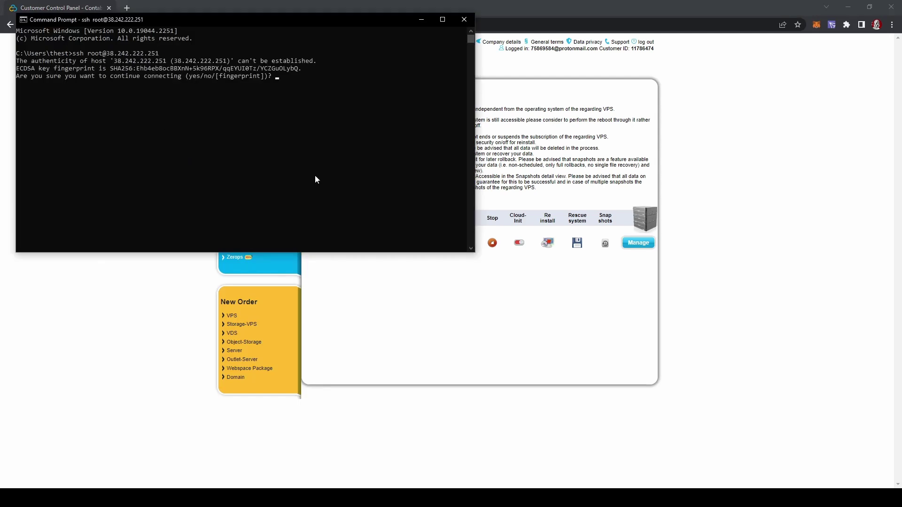
text(yes)
key(Return)
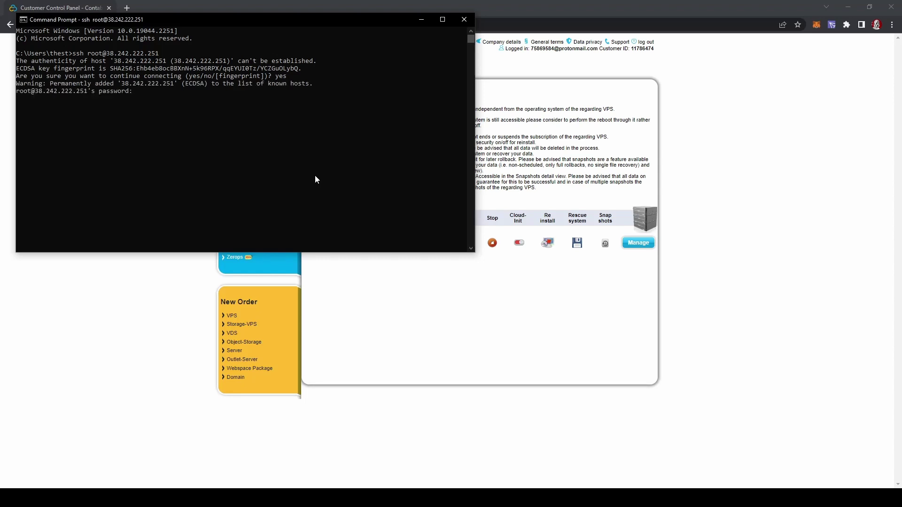
key(Return)
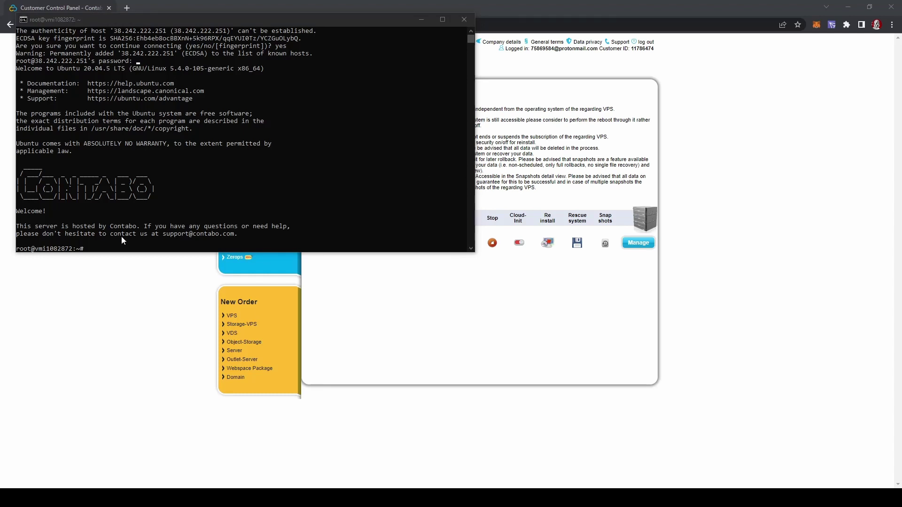
Paste and run the apt/wget/python3 at_vps_config.py setup command, then enter Alchemy as the server name.
click(90, 250)
right_click(93, 252)
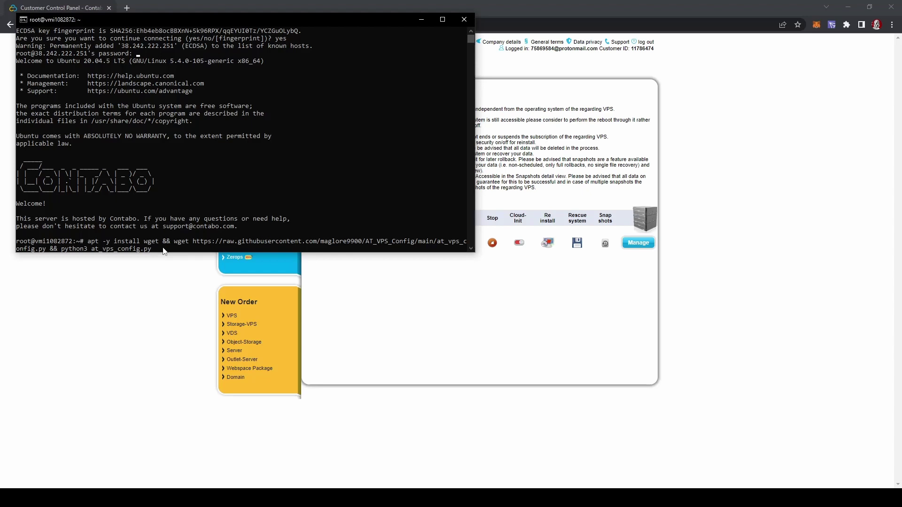
key(Return)
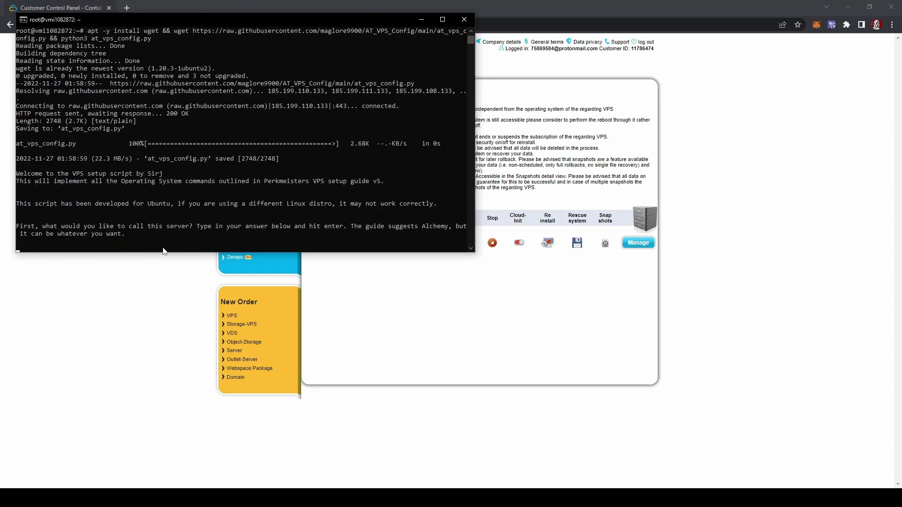
text(Alchemy)
key(Return)
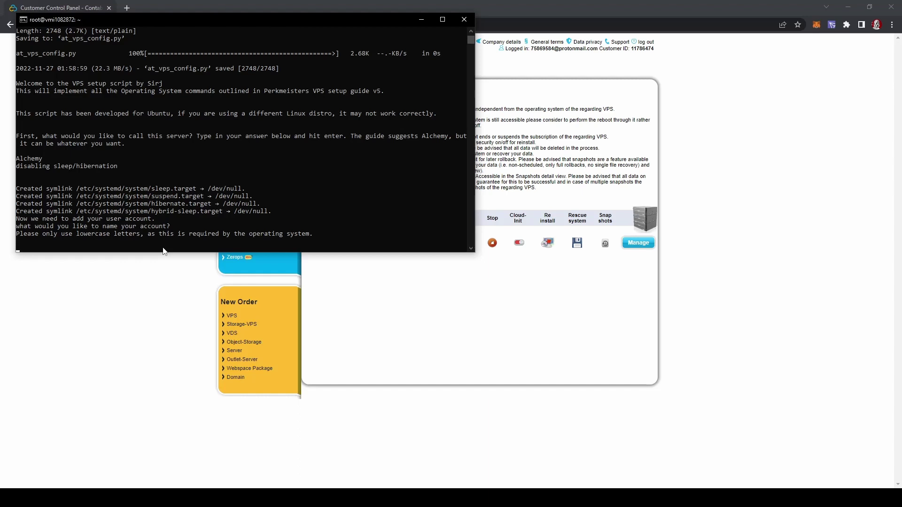
Create the new VPS user with its password, accept the default details and confirm with y.
key(Return)
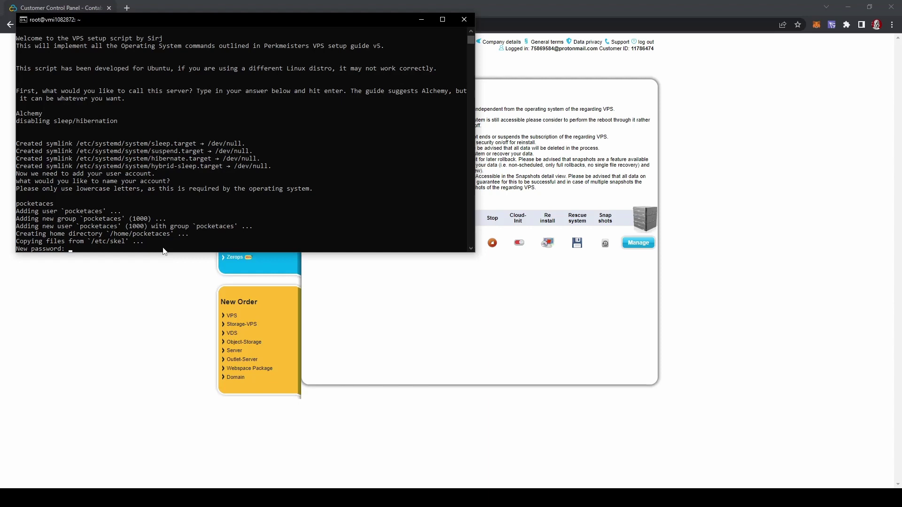
key(Return)
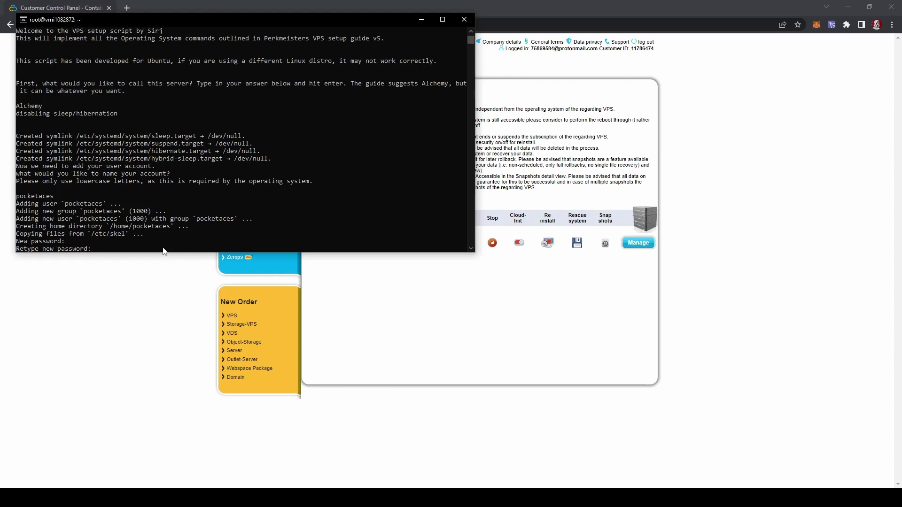
key(Return)
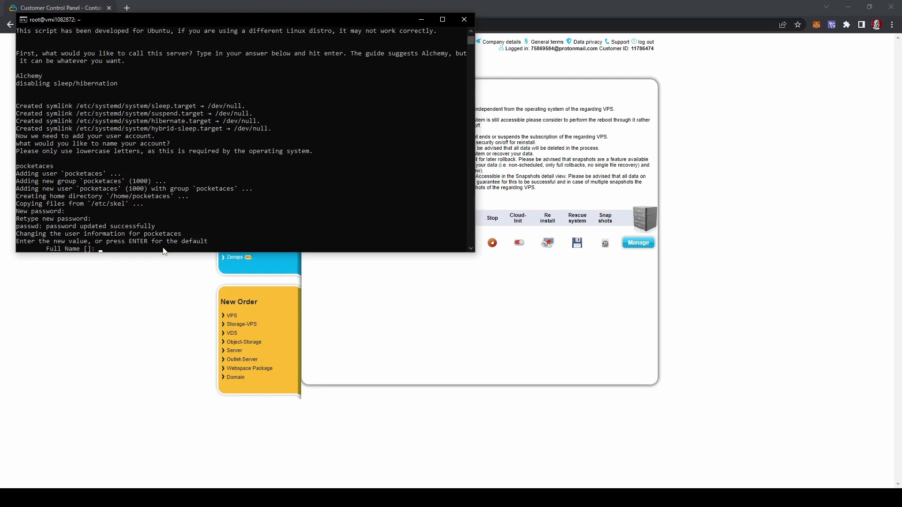
key(Return)
key(Return)
key(Return)
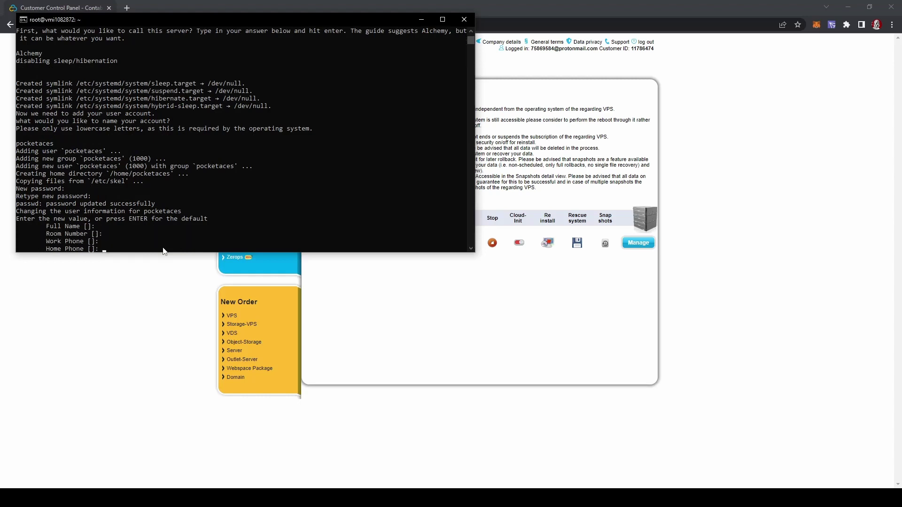
key(Return)
key(Return)
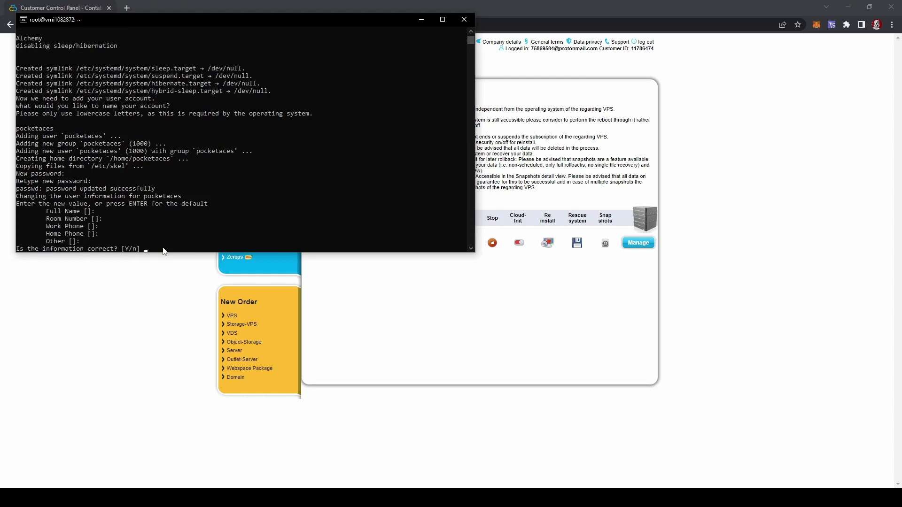
key(Return)
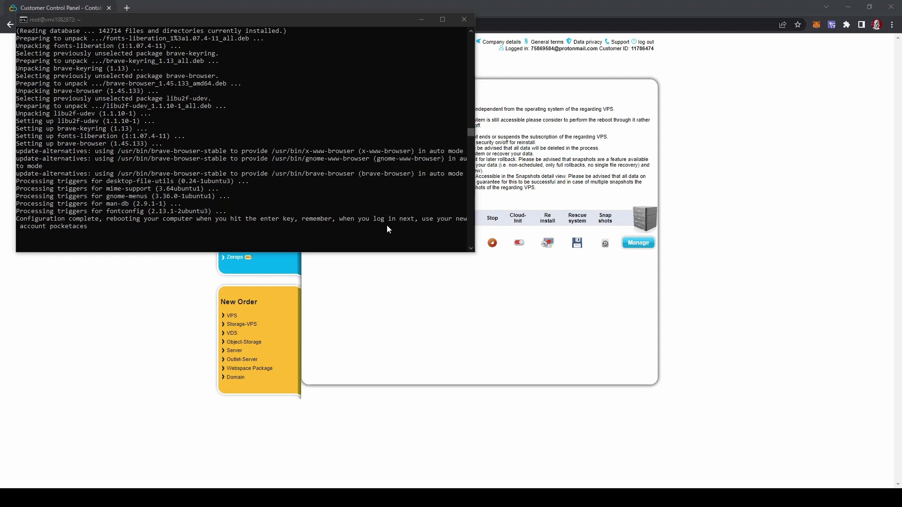
Reboot the VPS once configuration is complete, ending the SSH session.
click(92, 227)
key(Return)
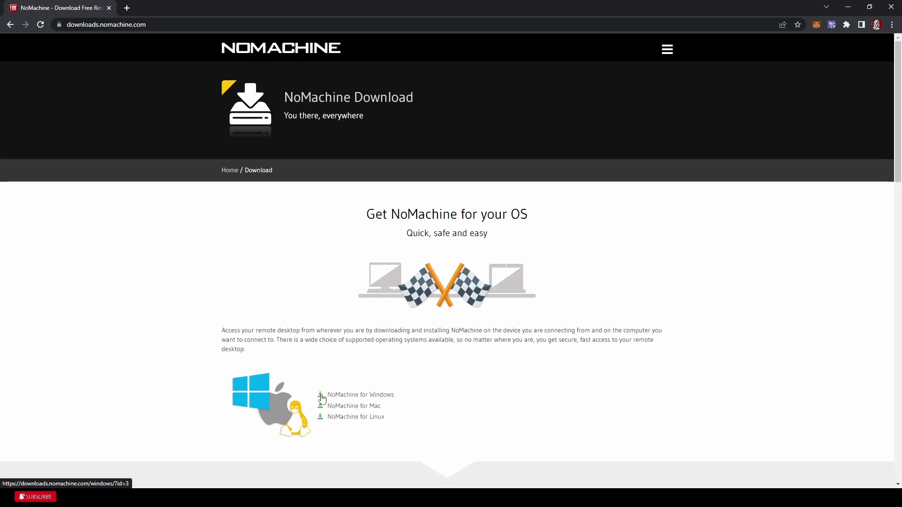
Download the NoMachine for Windows EXE x64 installer from the NoMachine site.
click(340, 396)
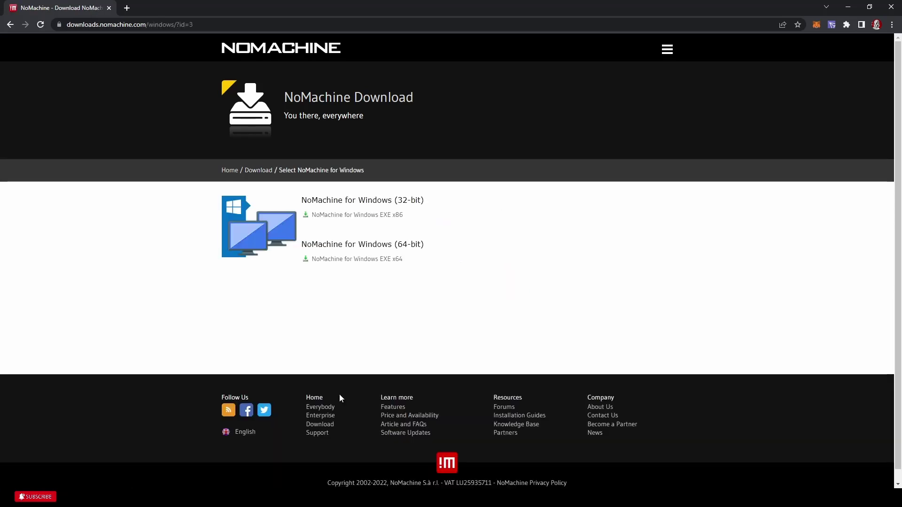
click(336, 259)
click(484, 318)
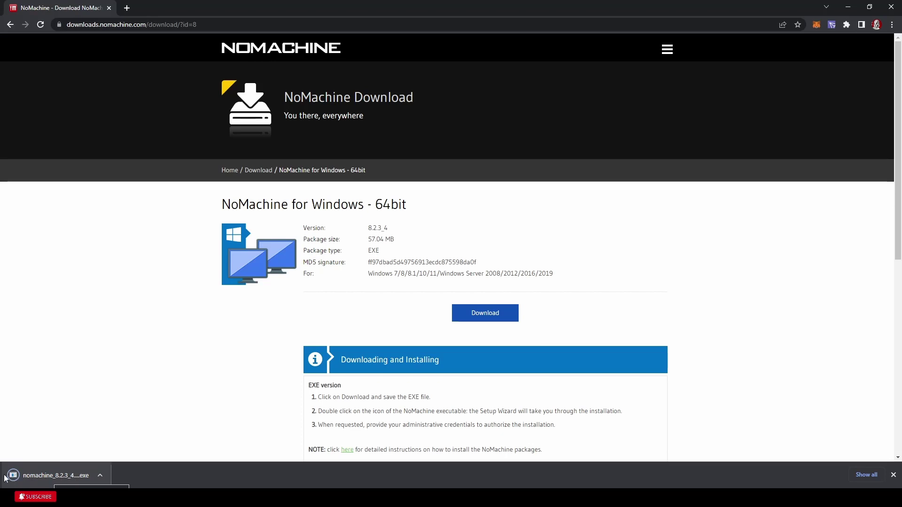
Run the downloaded NoMachine installer, accept the licence and install into the default folder.
click(45, 486)
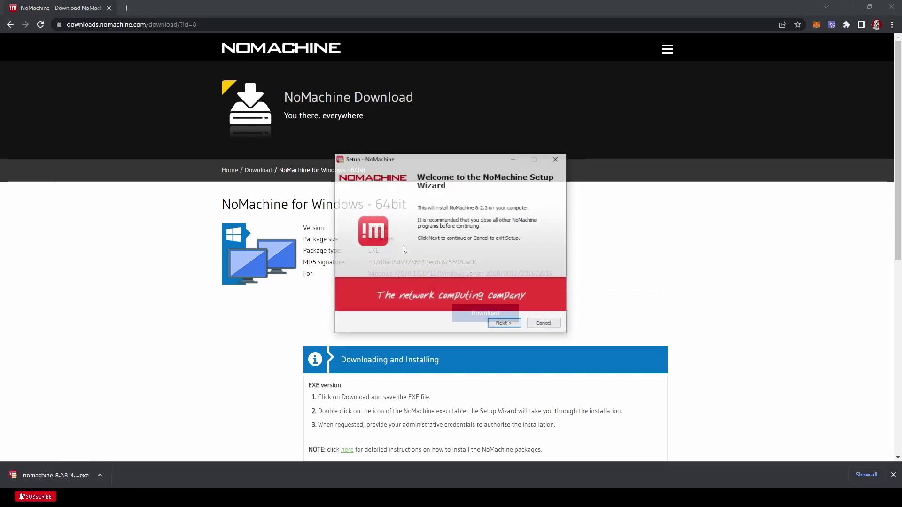
click(504, 324)
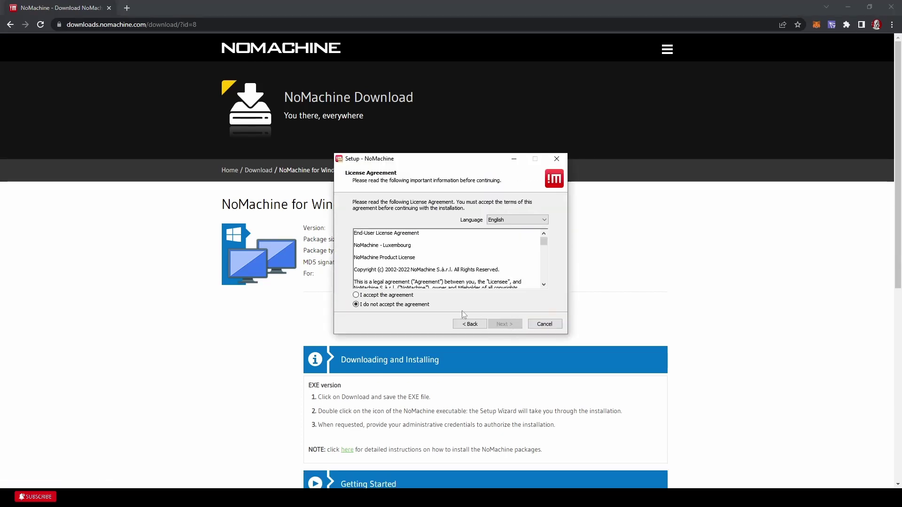
click(362, 296)
click(504, 324)
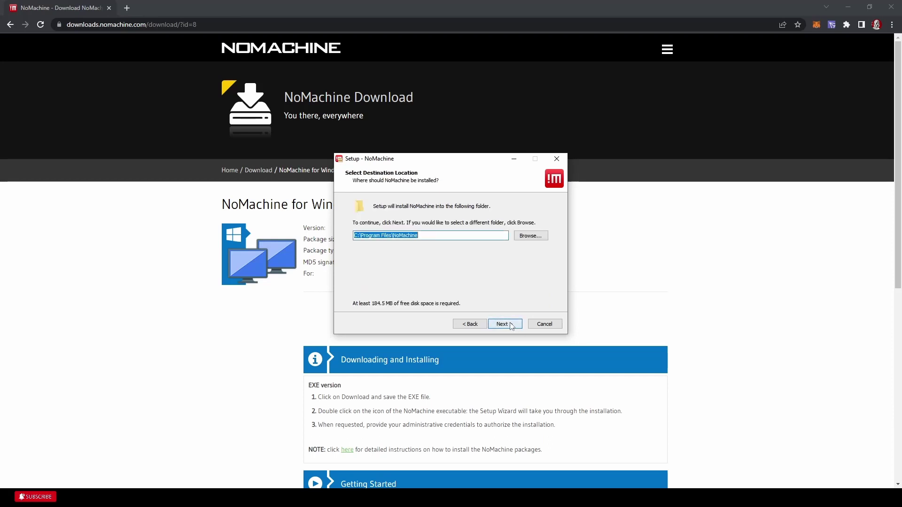
click(505, 324)
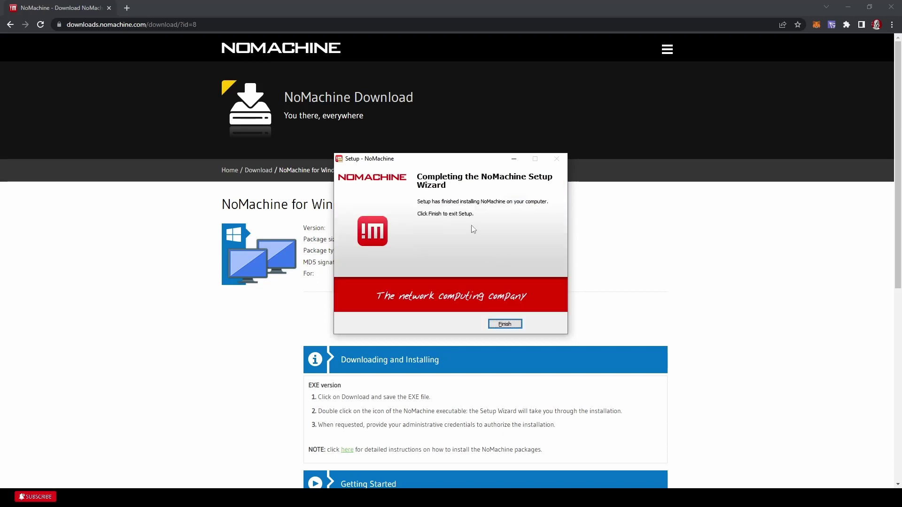
click(501, 325)
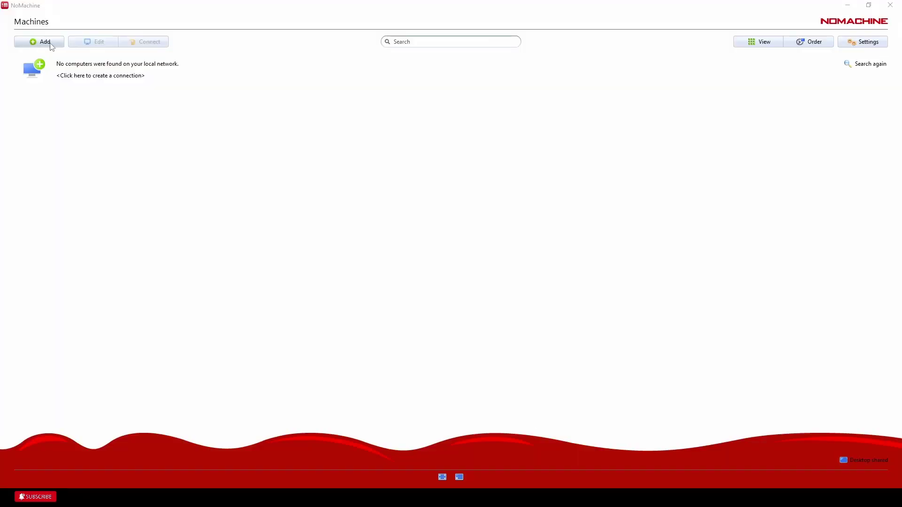
Add a NoMachine connection named 'Pocket' with host 38.242.222.251.
click(45, 42)
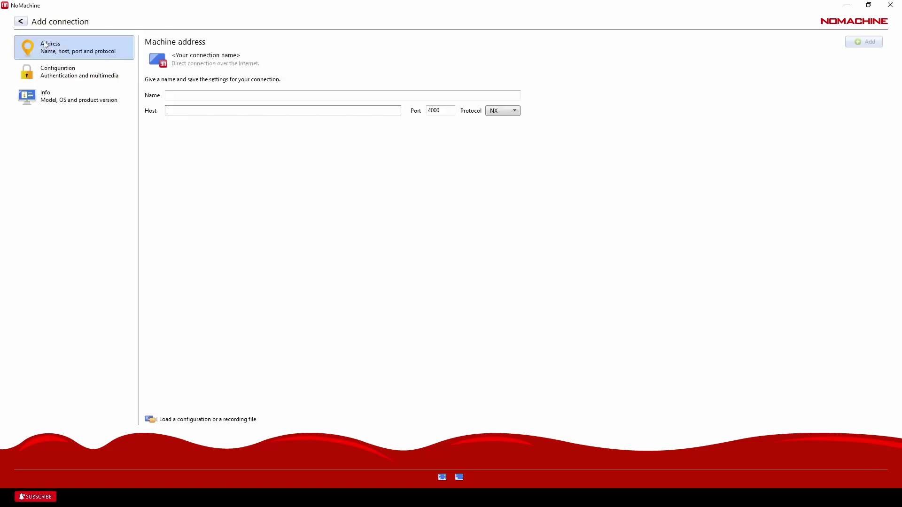
click(179, 96)
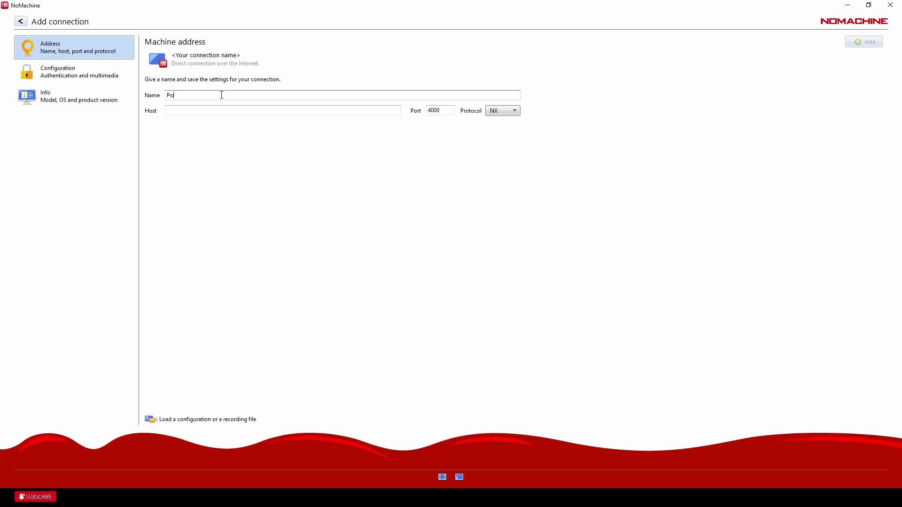
text(Pocket)
click(194, 112)
text(38.242.222.251)
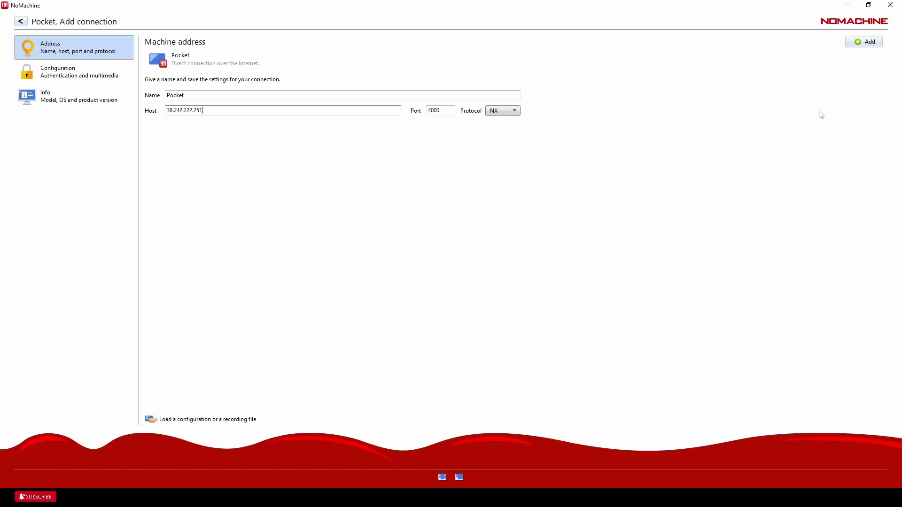
click(865, 44)
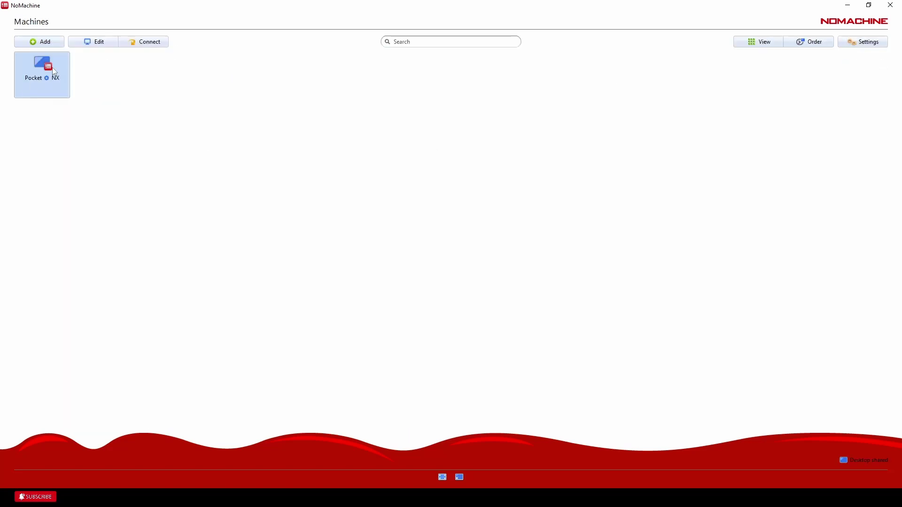
Connect to Pocket, accepting the changed host identification and certificate fingerprint.
click(153, 43)
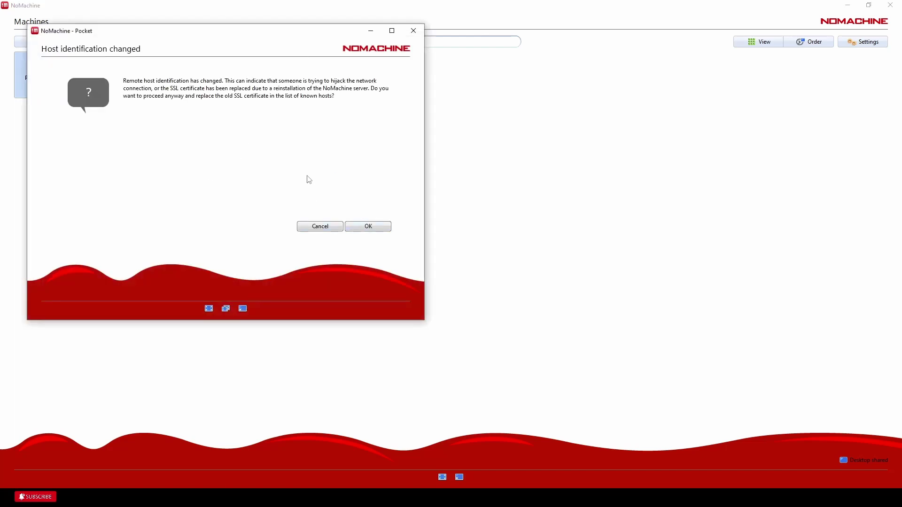
click(367, 227)
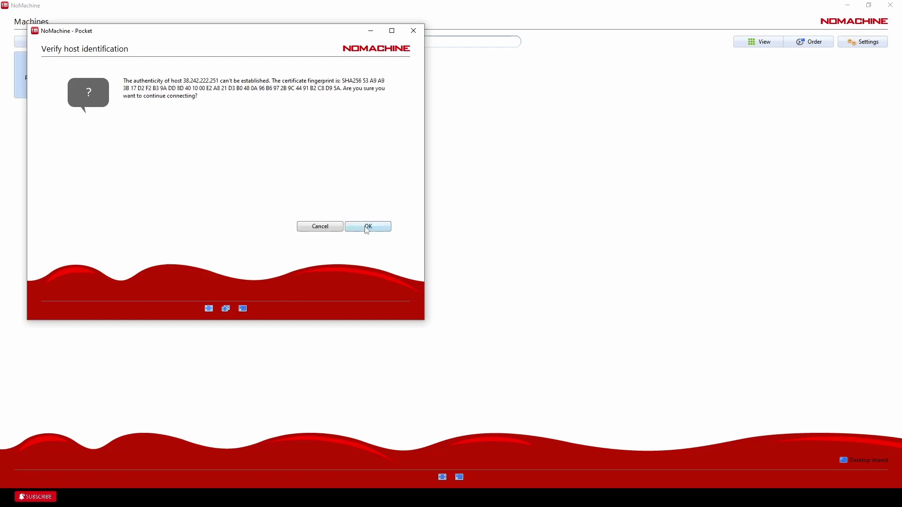
click(372, 230)
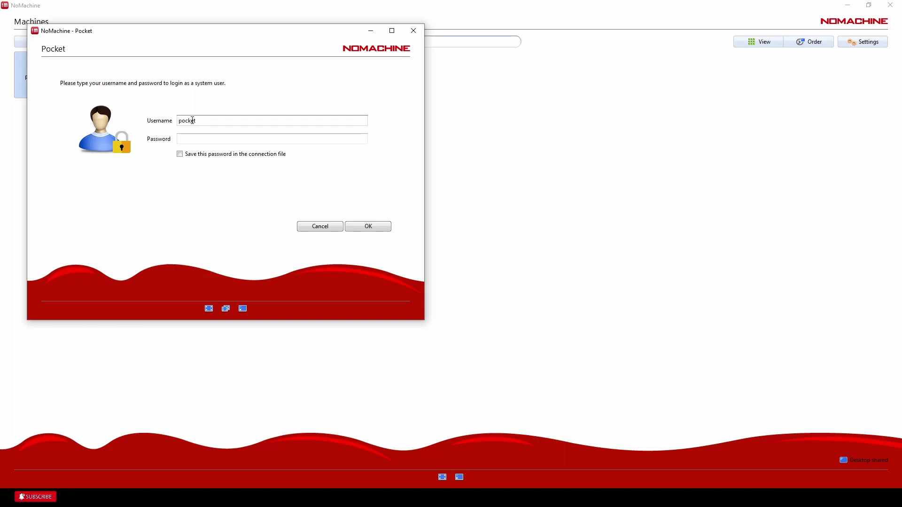
Log in to Pocket, create a new display and dismiss the audio and resolution info panels.
key(Tab)
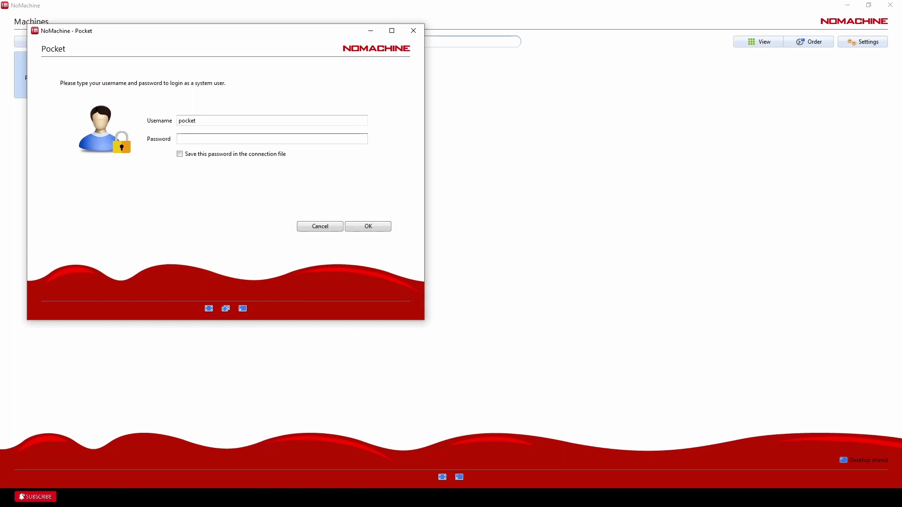
click(178, 139)
key(Return)
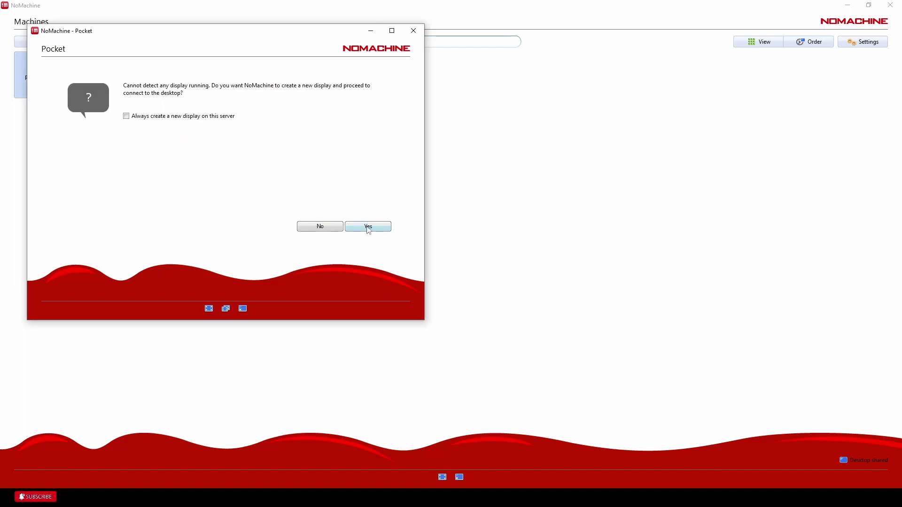
click(367, 228)
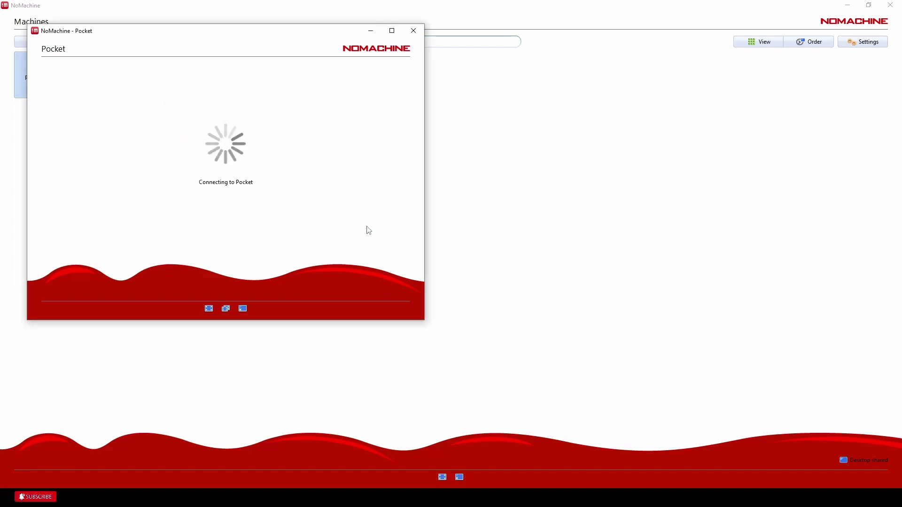
click(369, 227)
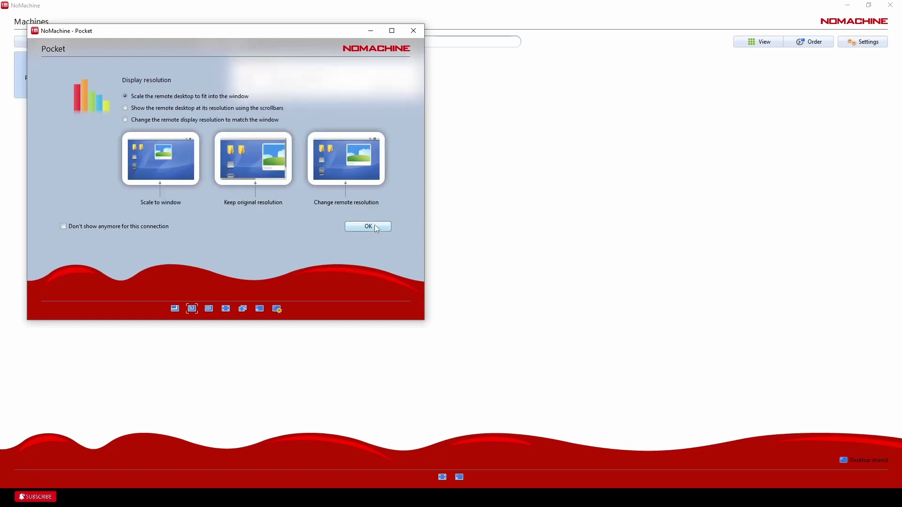
click(362, 230)
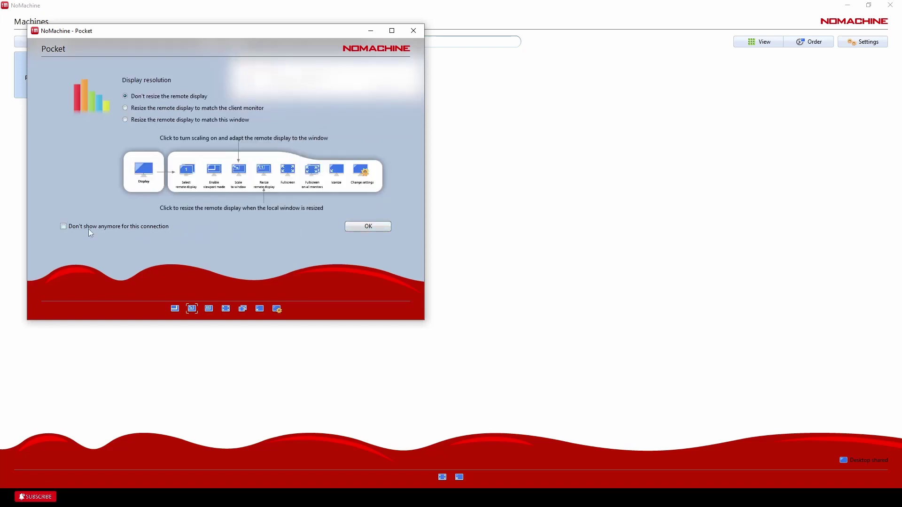
click(376, 227)
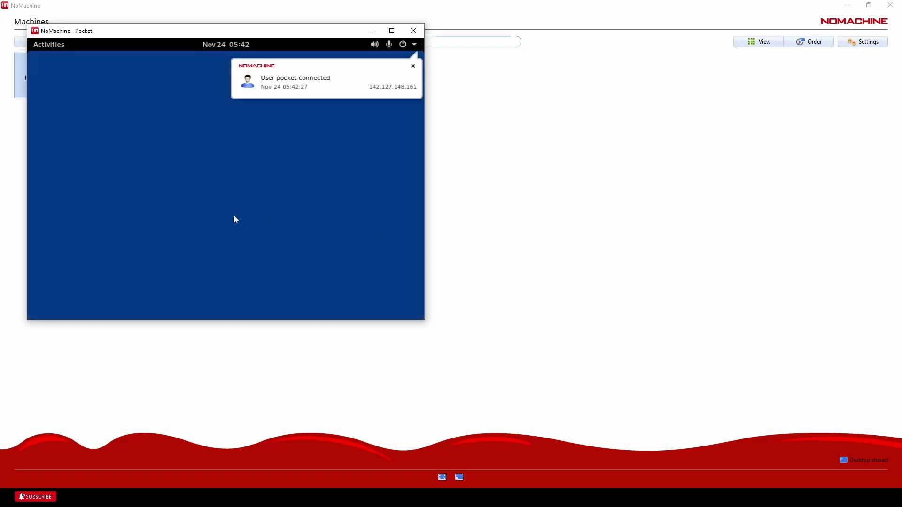
Maximize the remote window and set Displays resolution to 1920×1200 (16:10), keeping the change.
click(392, 31)
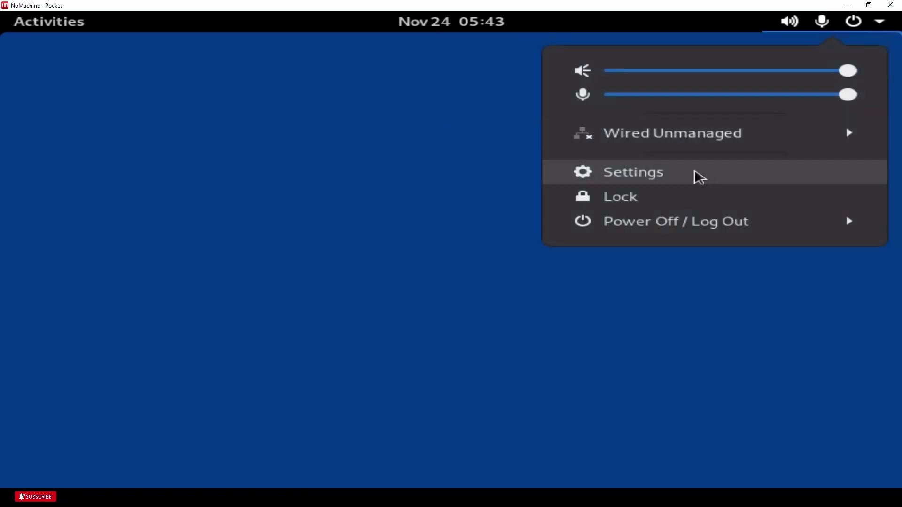
click(672, 175)
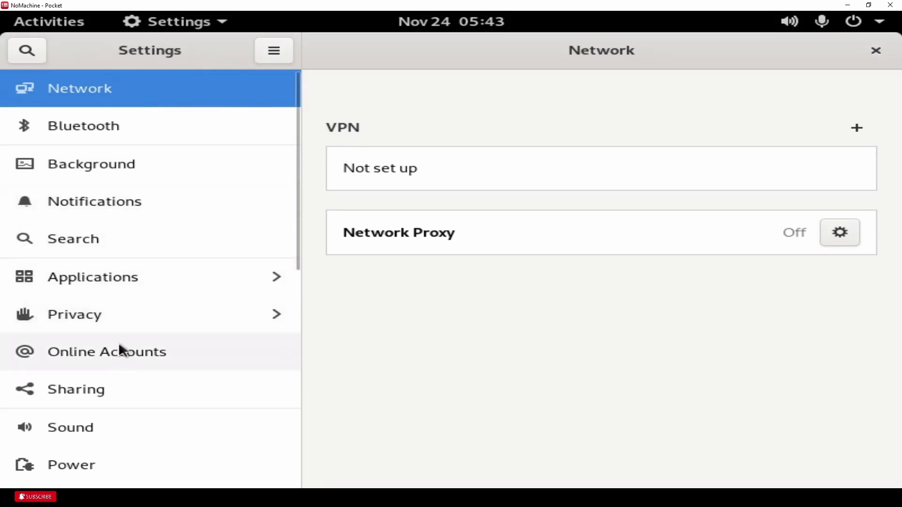
scroll(132, 342, down, 2)
scroll(143, 341, up, 2)
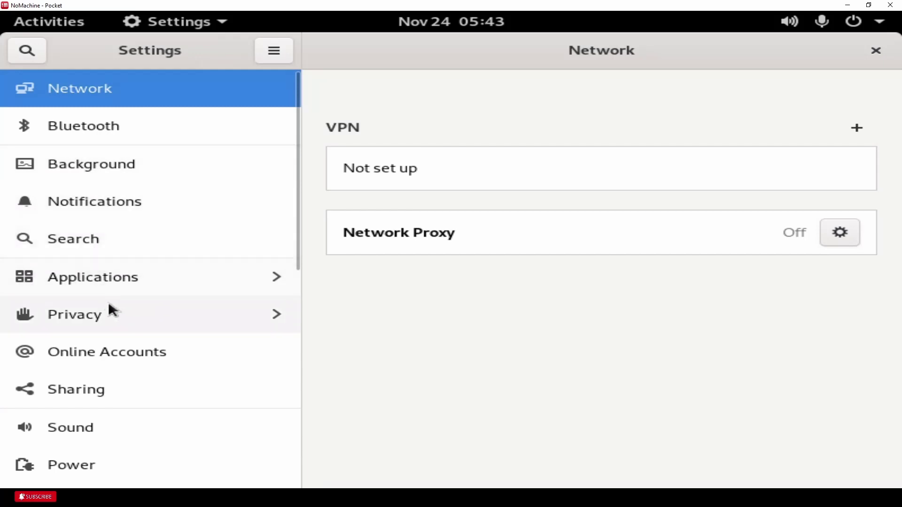
scroll(114, 322, down, 5)
click(200, 309)
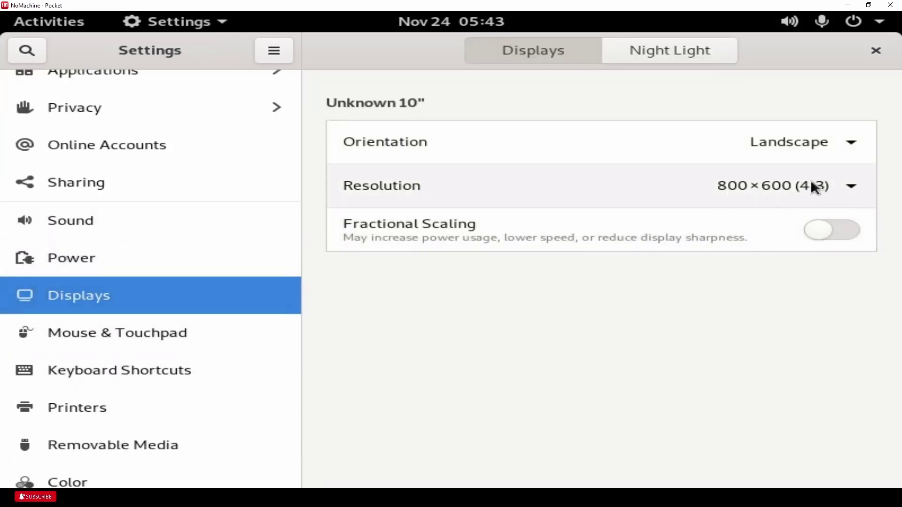
click(815, 186)
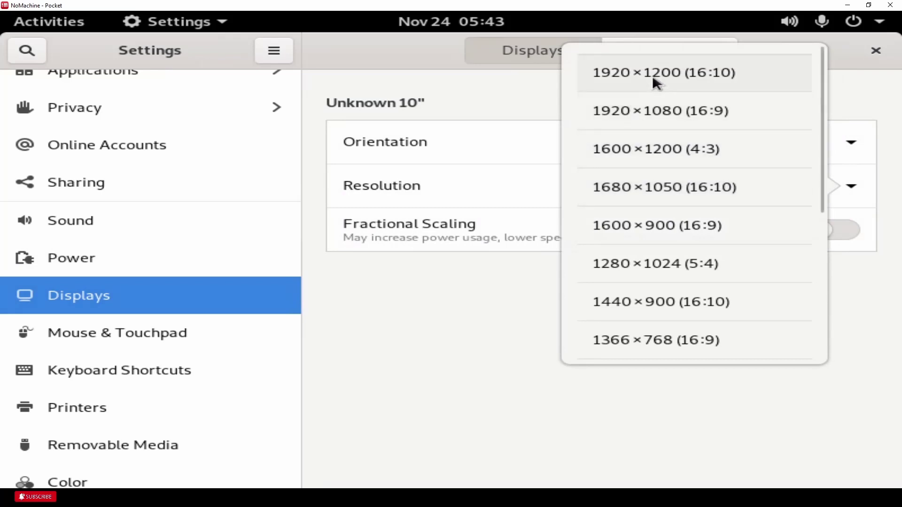
click(655, 80)
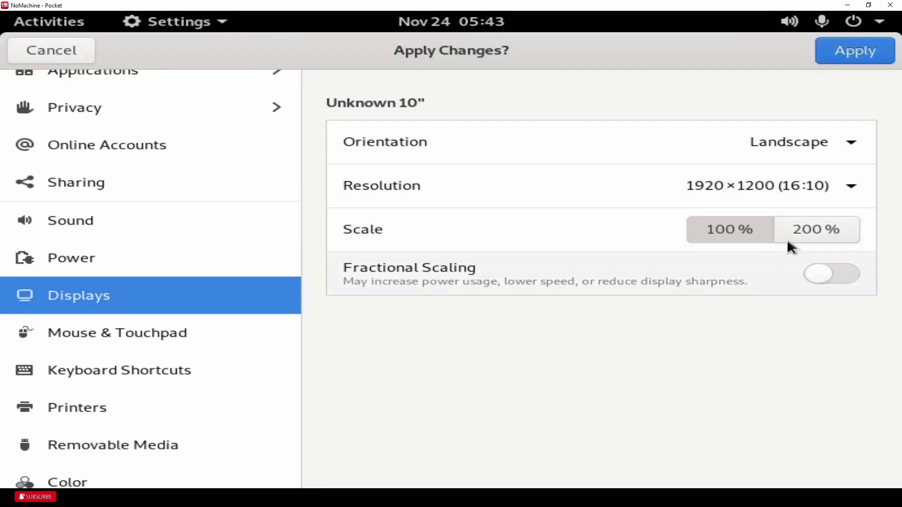
click(844, 52)
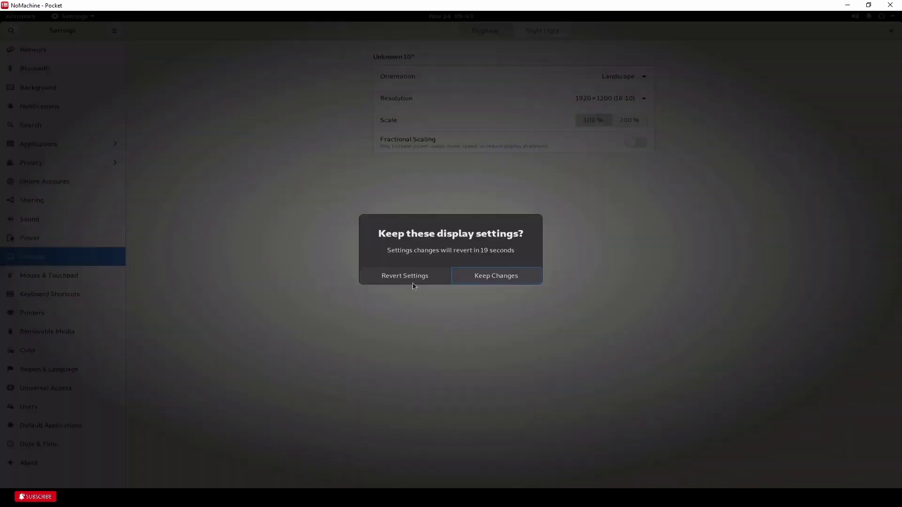
click(503, 277)
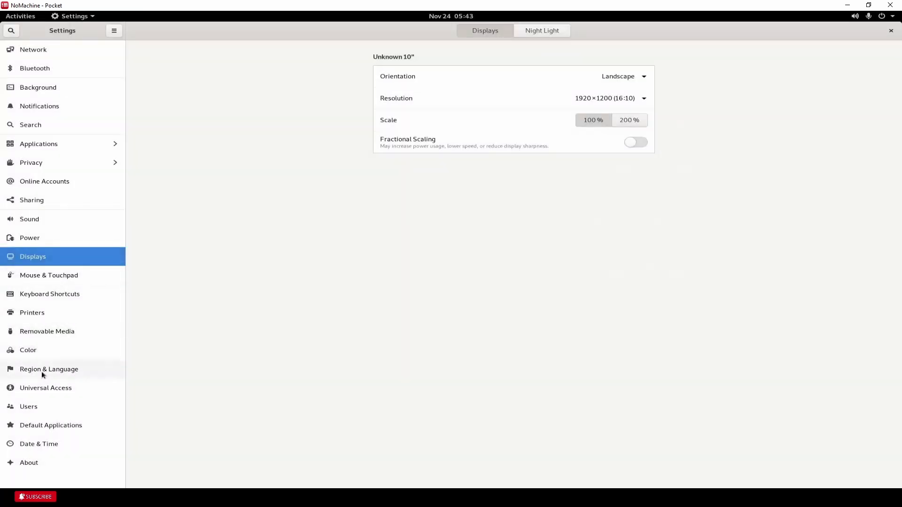
Leave Settings and show the full applications grid on the remote Ubuntu desktop.
click(42, 372)
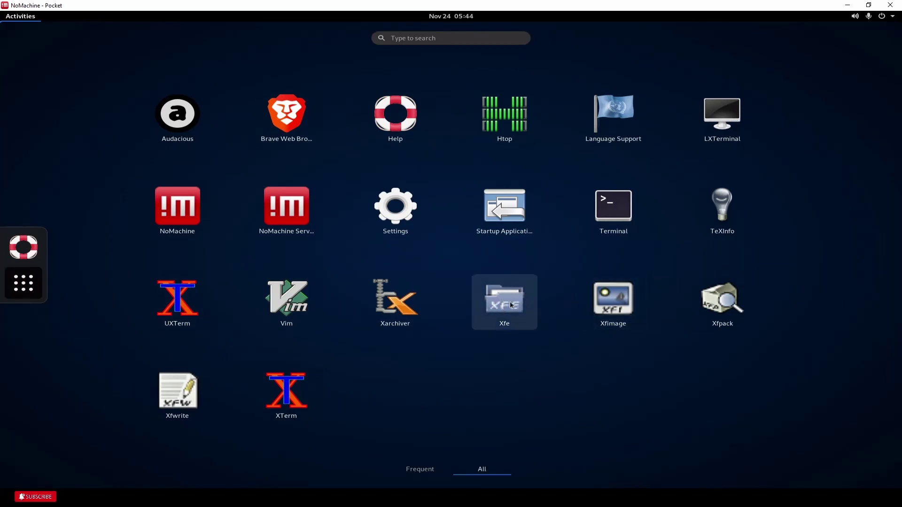
click(522, 300)
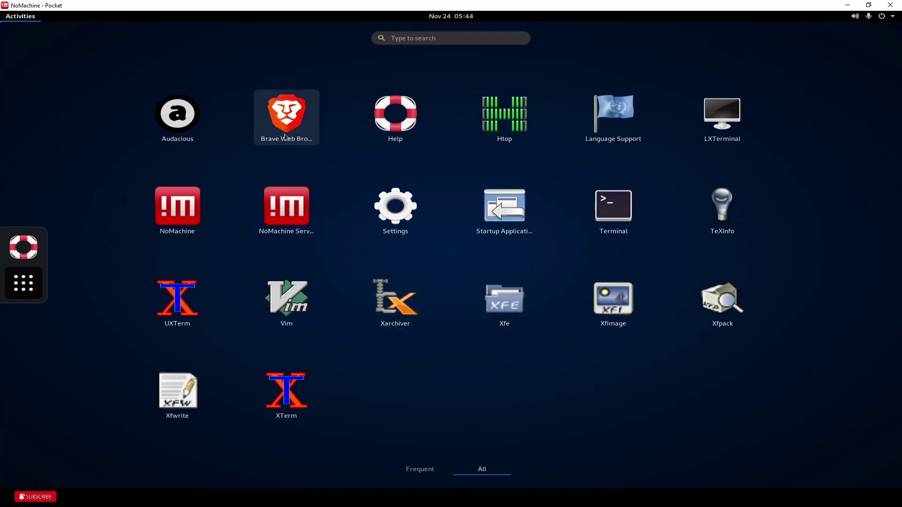
Launch Brave, dismiss the keyring prompt and go to alchemytrades.com.
click(291, 114)
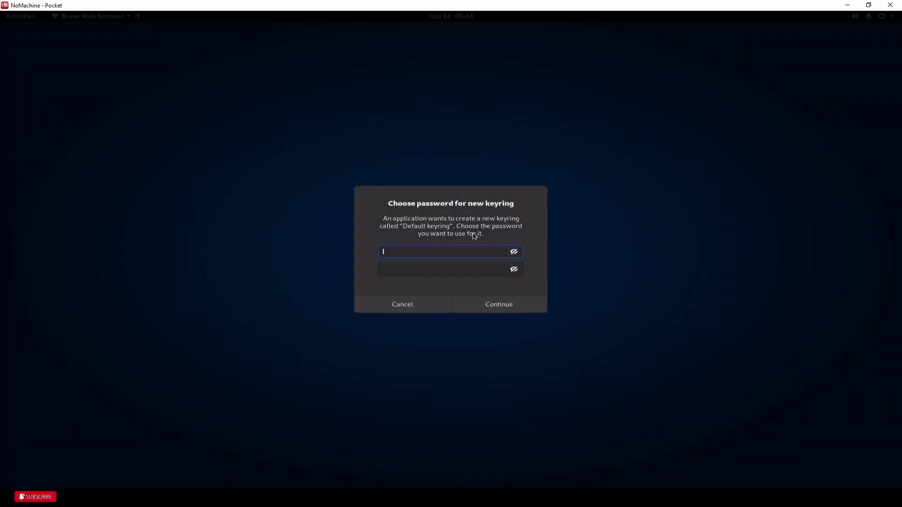
key(Escape)
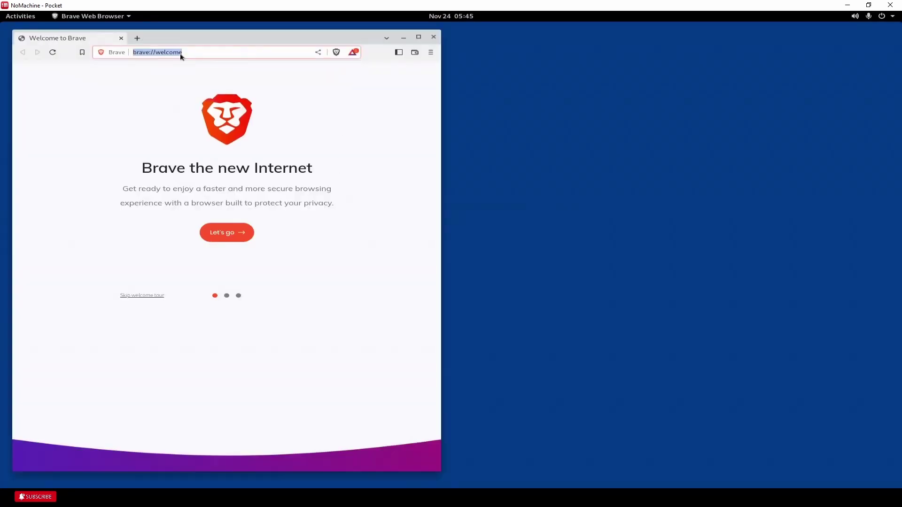
text(alchemytrades.com)
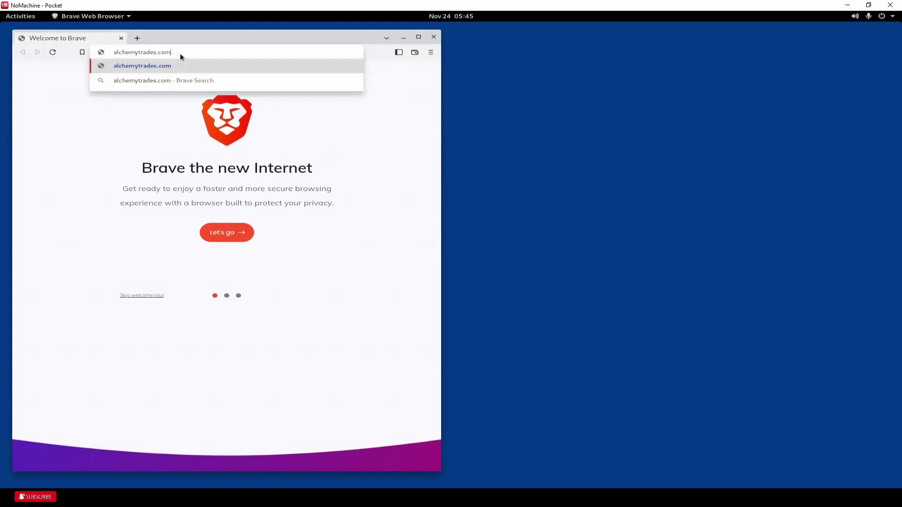
key(Return)
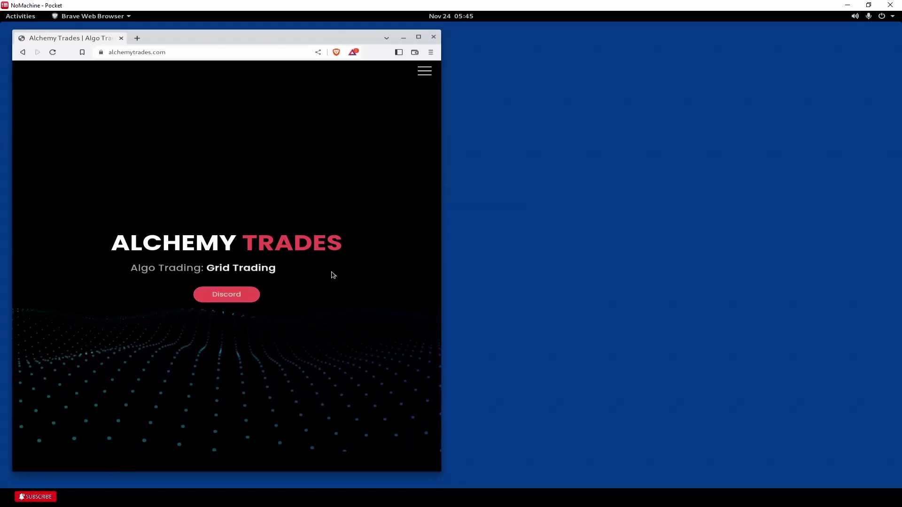
Download the Linux edition zip from the site's Downloads section and save it to Downloads.
click(426, 73)
click(417, 156)
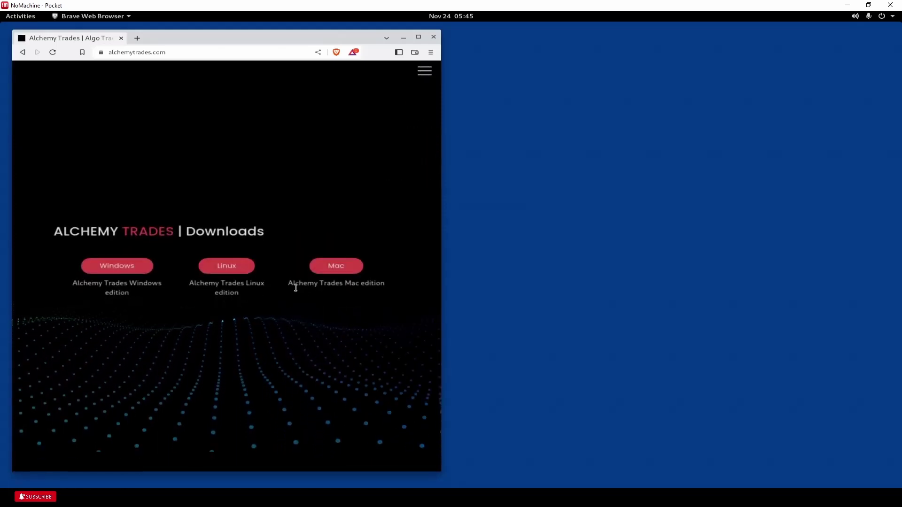
click(234, 265)
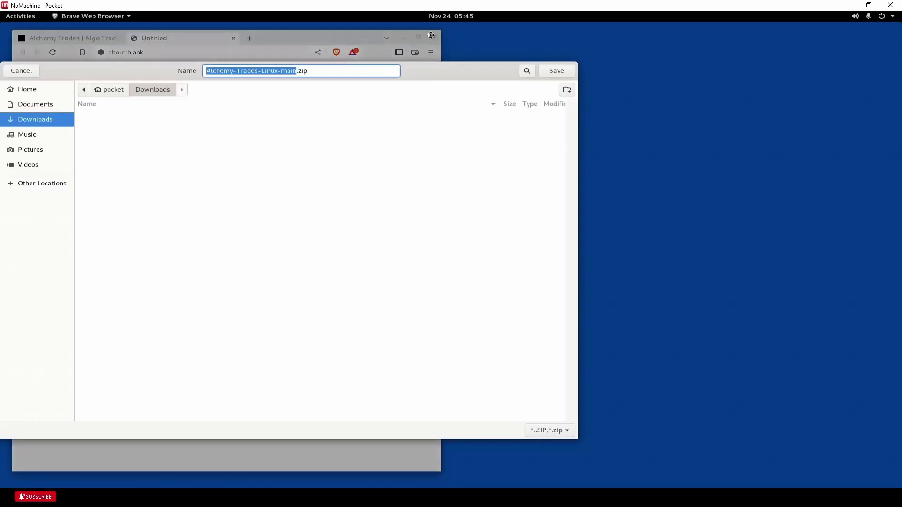
drag(297, 35, 605, 46)
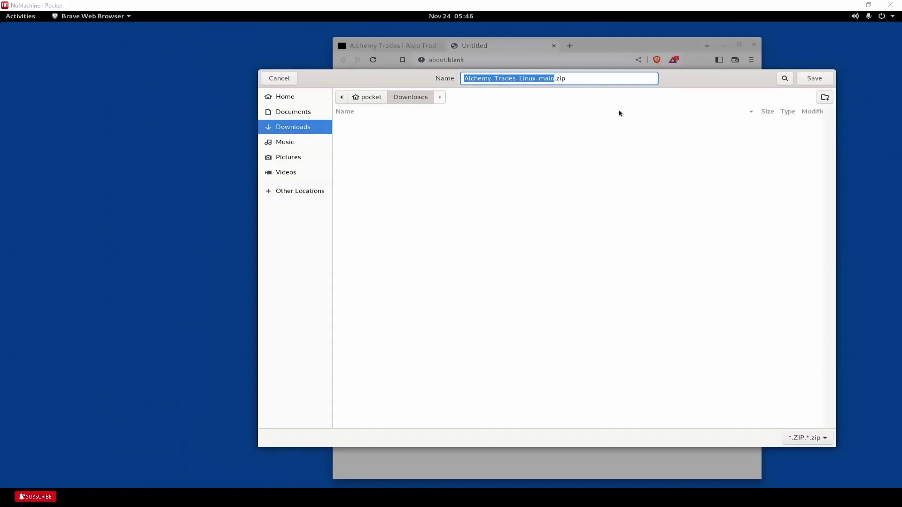
click(809, 81)
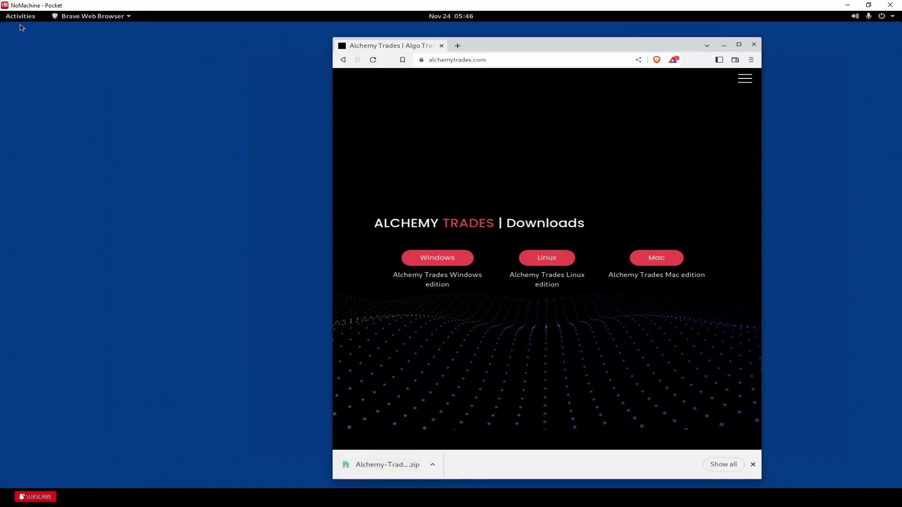
Launch the Xfe file manager from the applications overview.
click(20, 16)
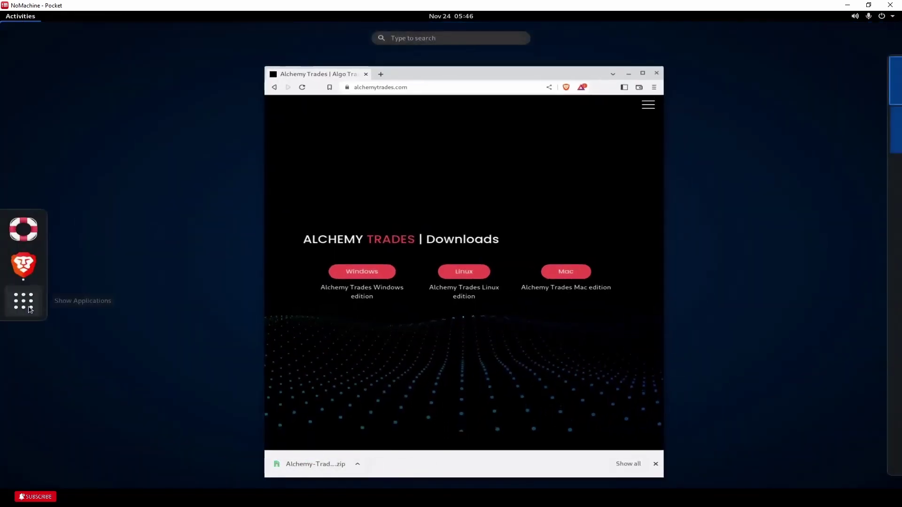
click(23, 301)
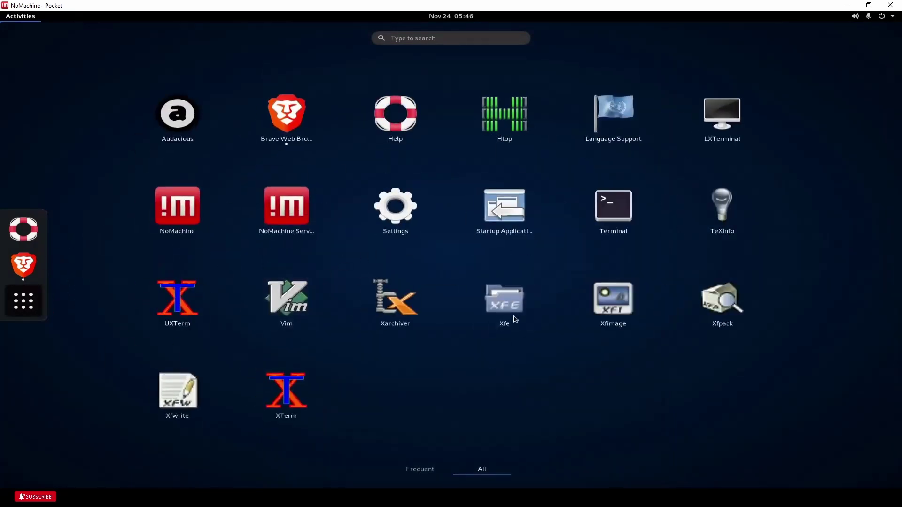
click(504, 302)
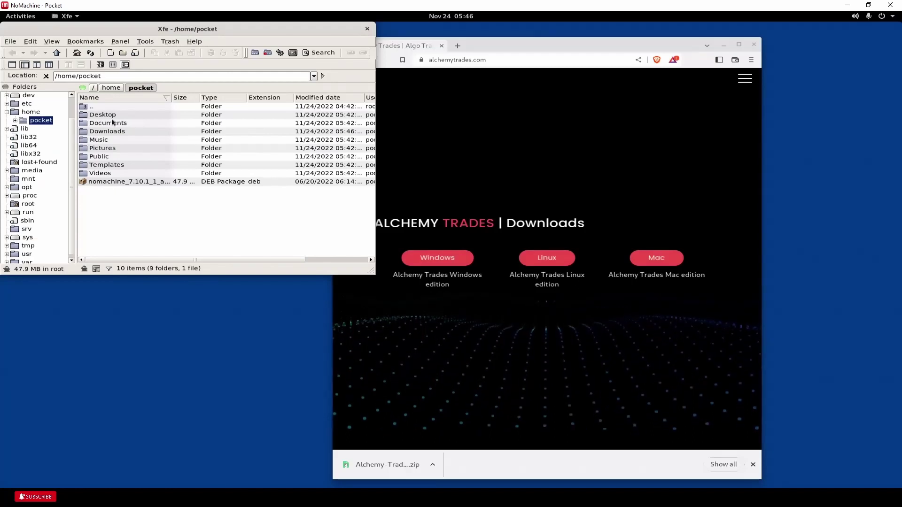
Extract Alchemy-Trades-Linux-main.zip in Downloads into its own folder.
double_click(109, 131)
click(108, 116)
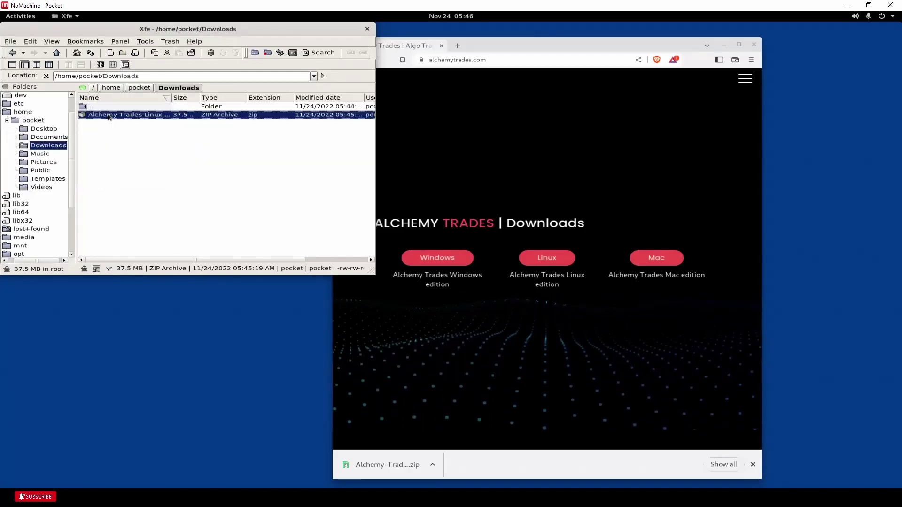
right_click(109, 116)
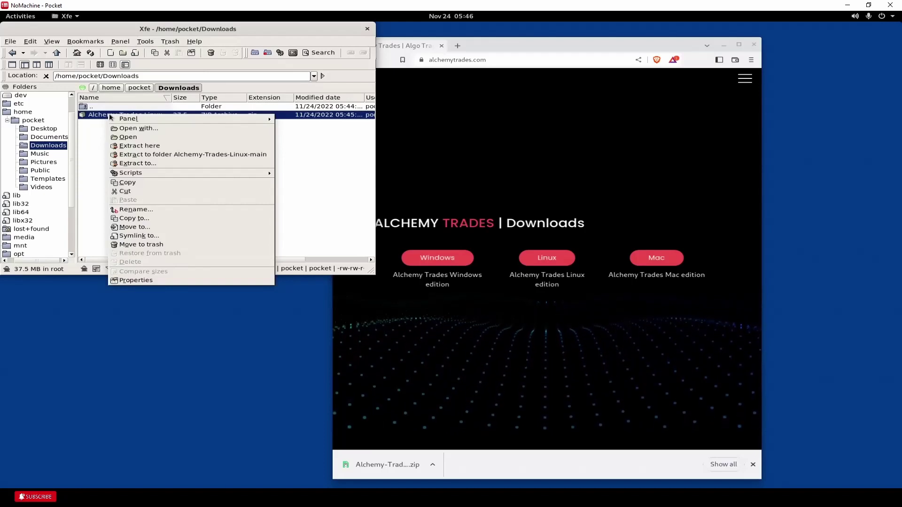
click(147, 148)
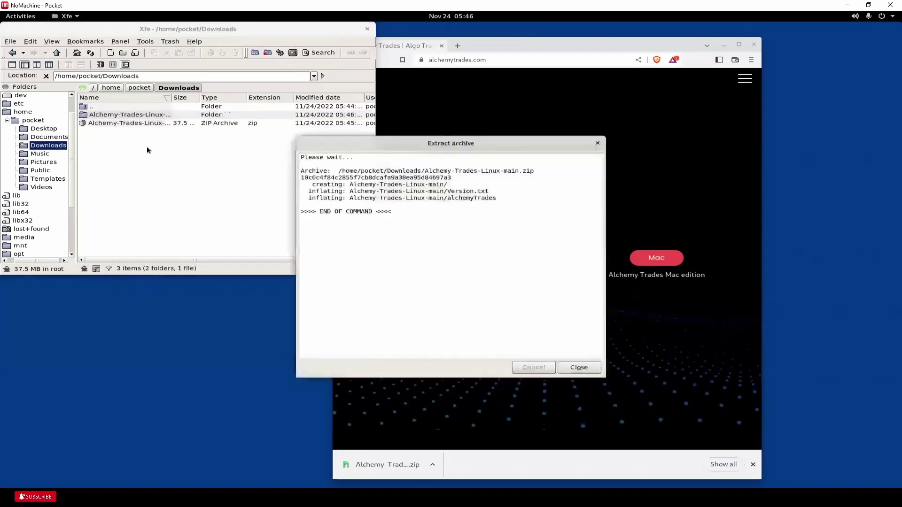
click(587, 368)
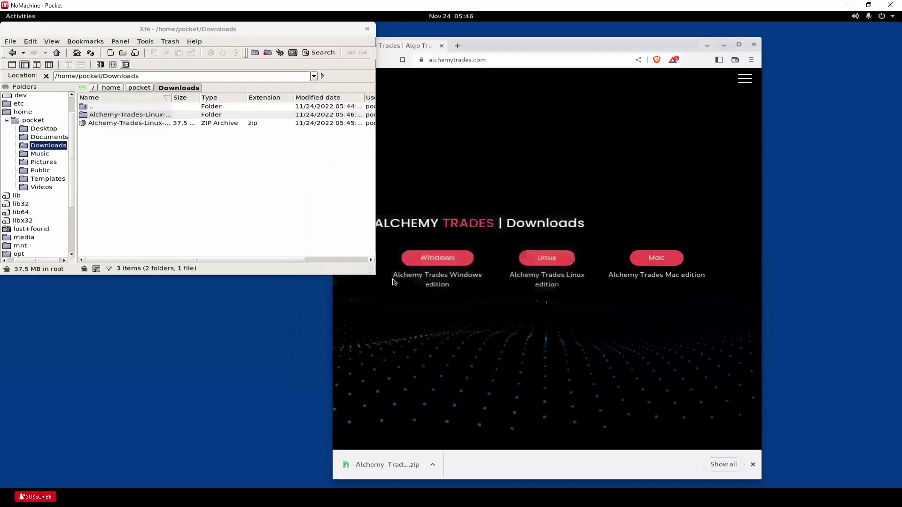
Open the extracted Alchemy-Trades-Linux-main folder to confirm it holds alchemyTrades and Version.txt, then return to Downloads.
click(102, 115)
double_click(101, 116)
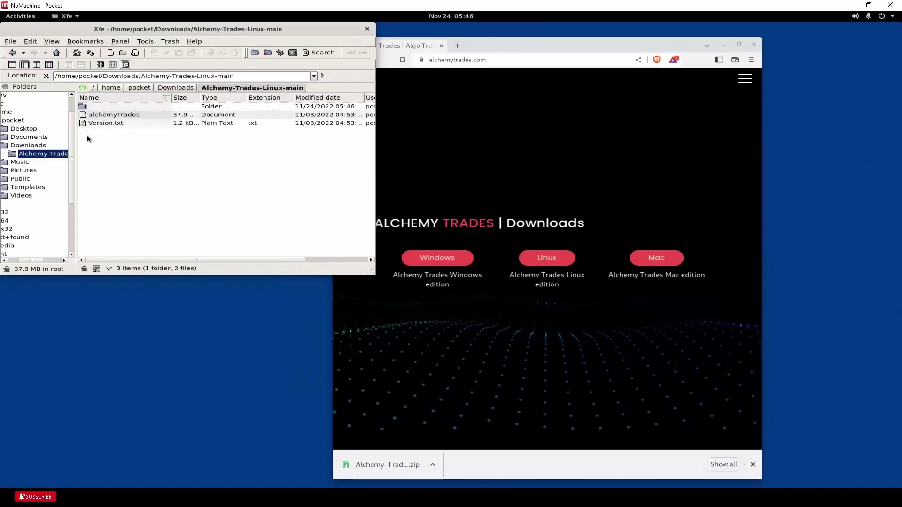
double_click(87, 107)
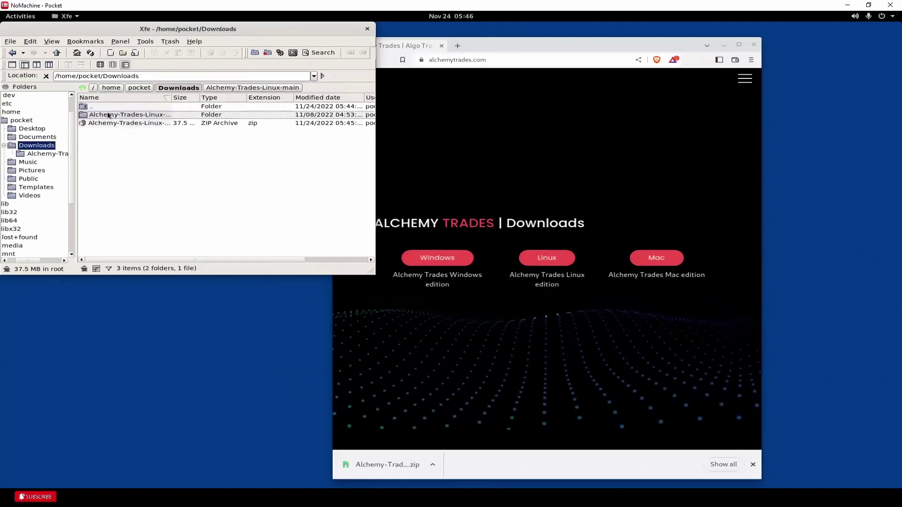
double_click(96, 115)
double_click(85, 107)
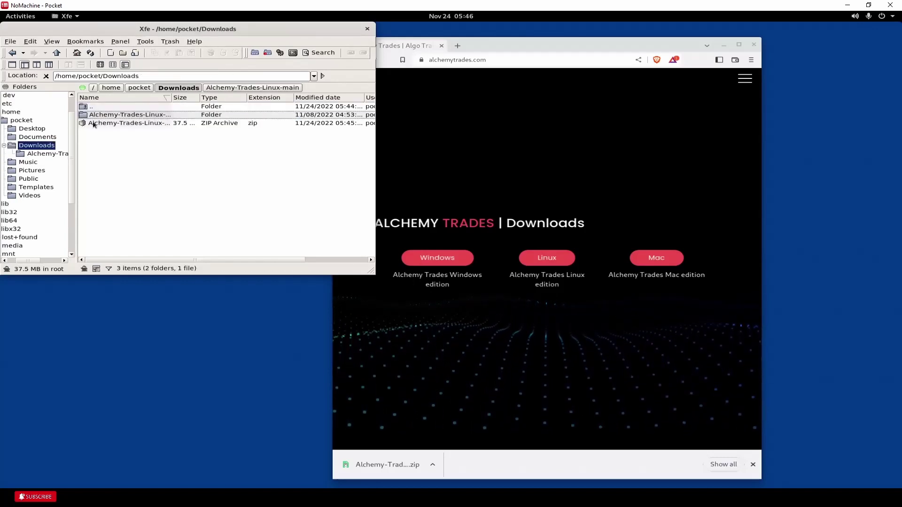
Start renaming the Alchemy-Trades-Linux-main folder, typing a new name beginning with 'A'.
click(123, 116)
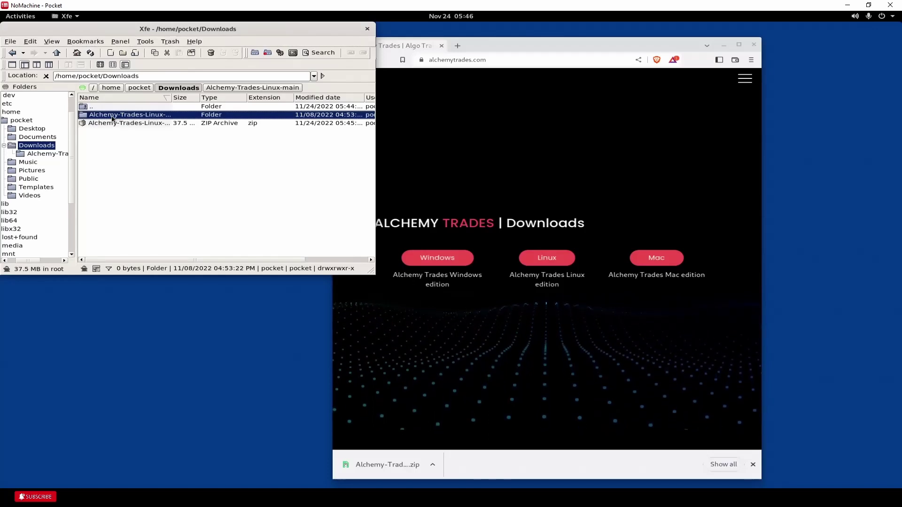
right_click(113, 118)
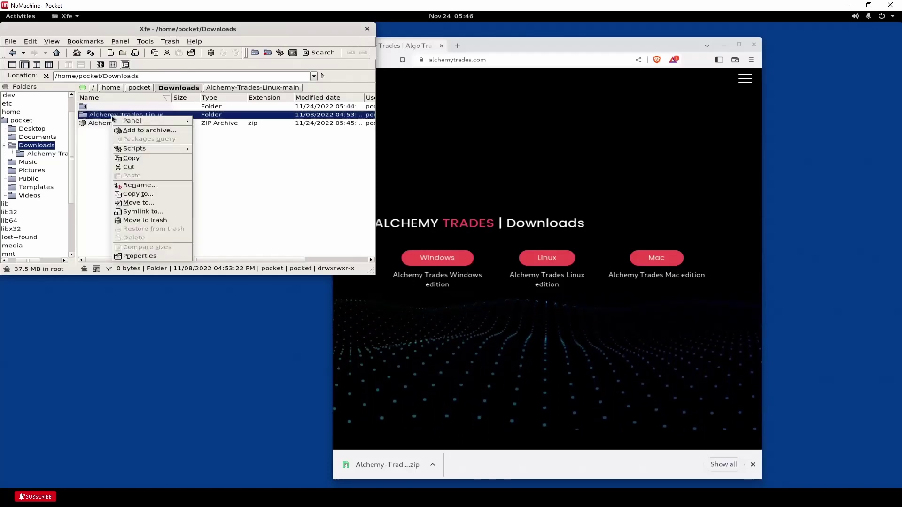
click(140, 186)
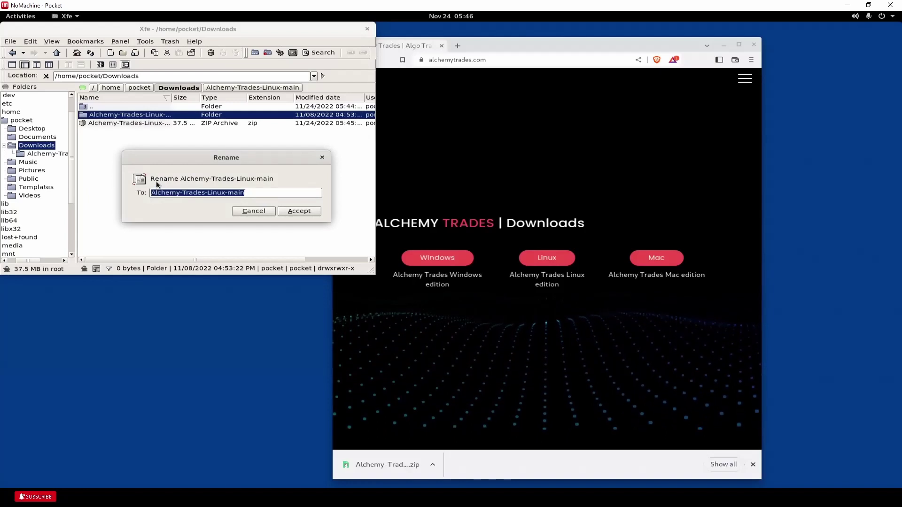
text(Alchemy)
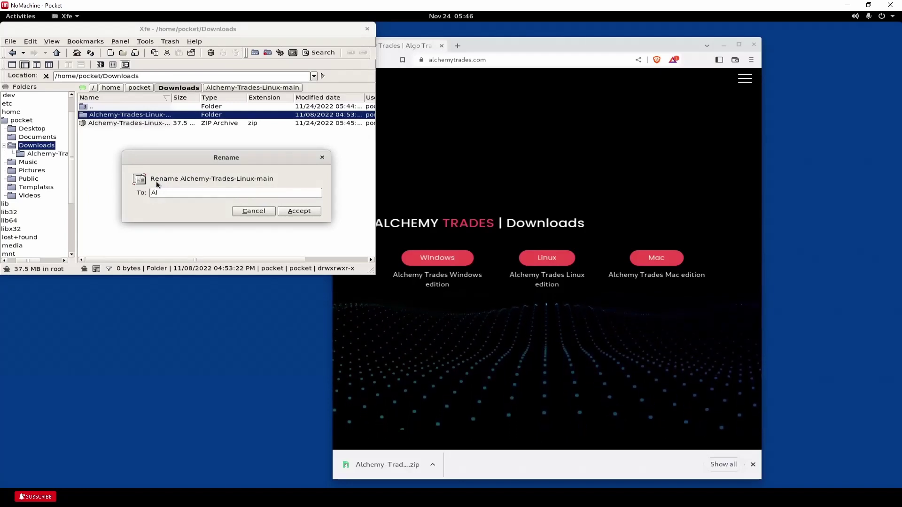
Finish renaming the folder to Alchemy and cut it for moving.
key(Return)
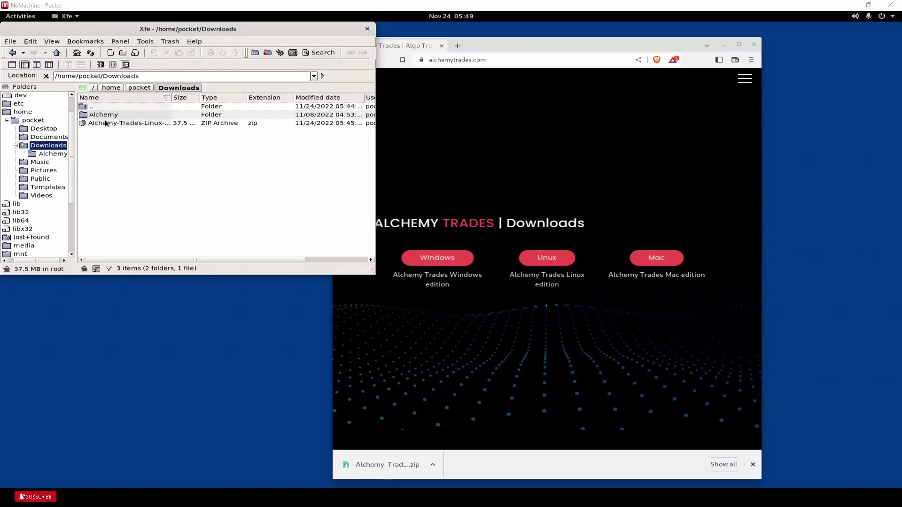
right_click(106, 115)
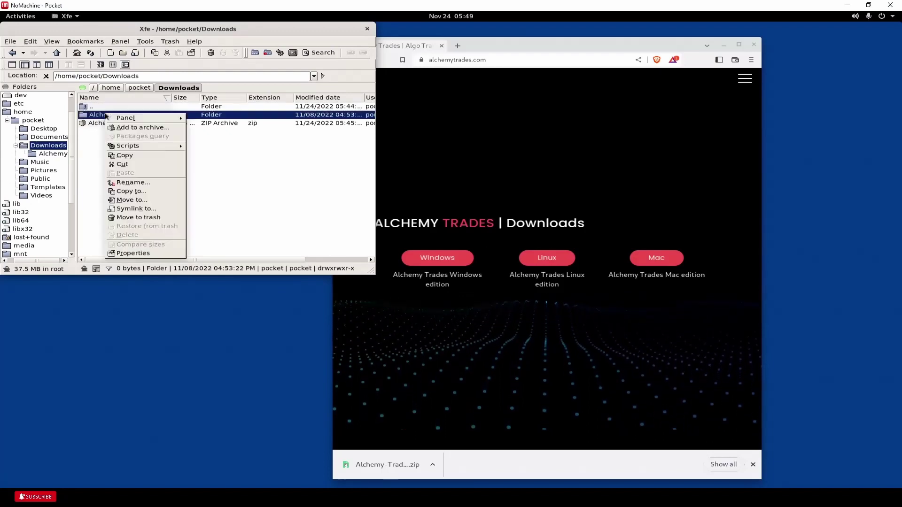
click(128, 165)
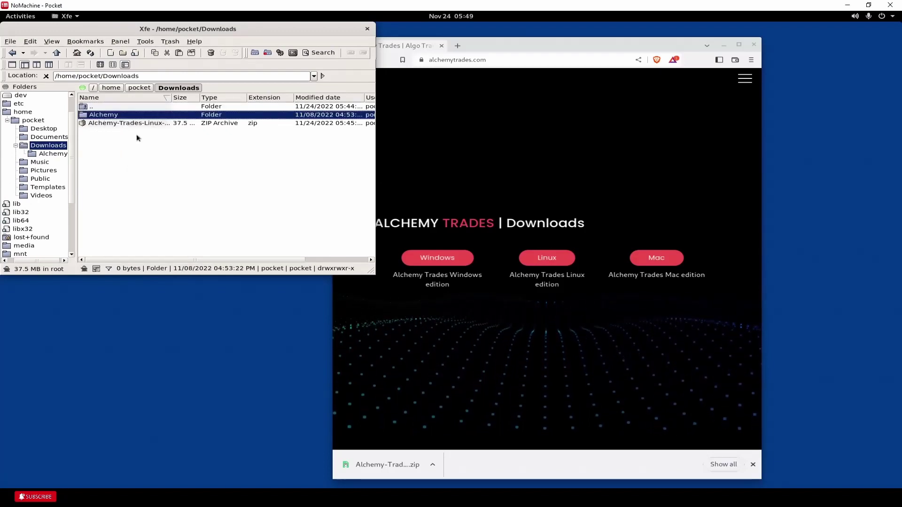
Paste the Alchemy folder into /home/pocket, accept the move, and open it.
click(33, 120)
right_click(143, 202)
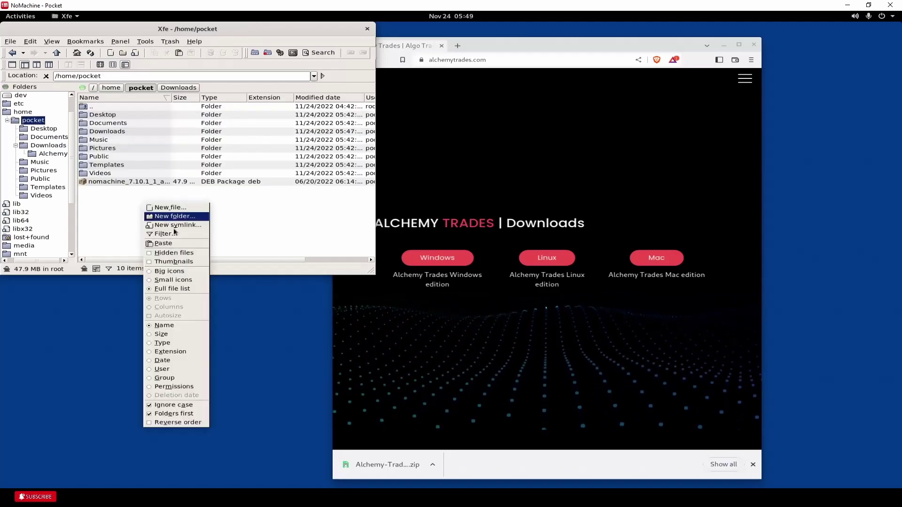
click(175, 243)
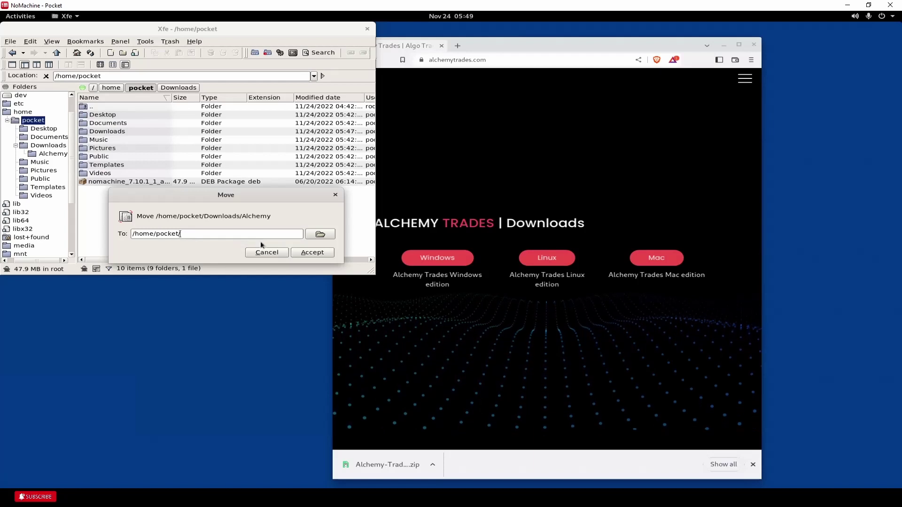
click(314, 253)
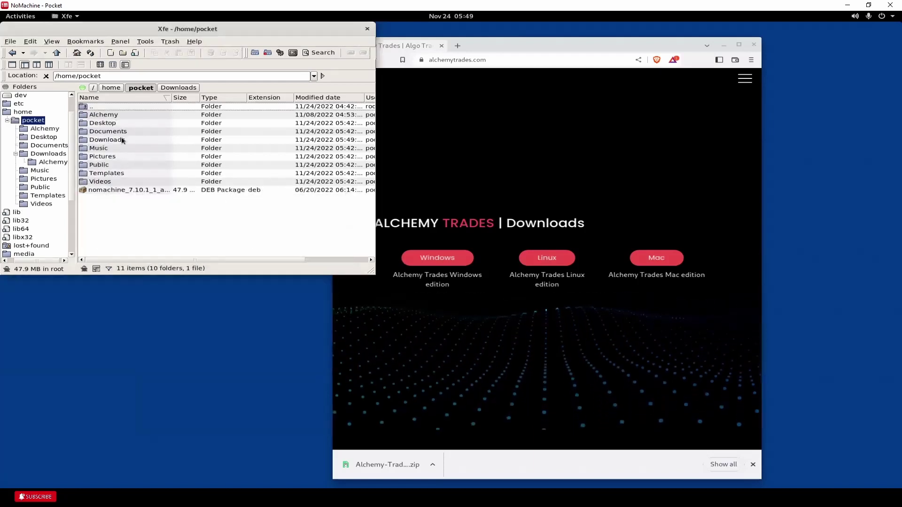
double_click(108, 116)
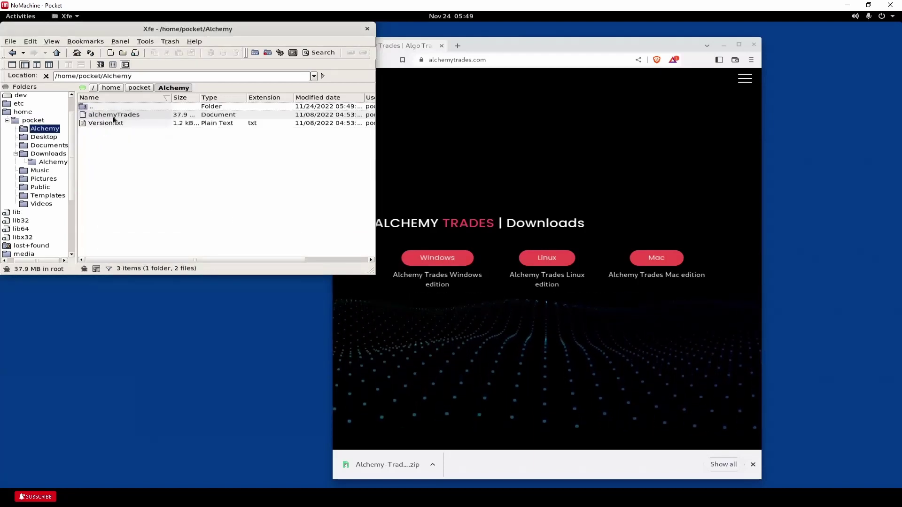
In alchemyTrades' Properties, tick Execute for User, Group and Others and accept the change.
right_click(113, 117)
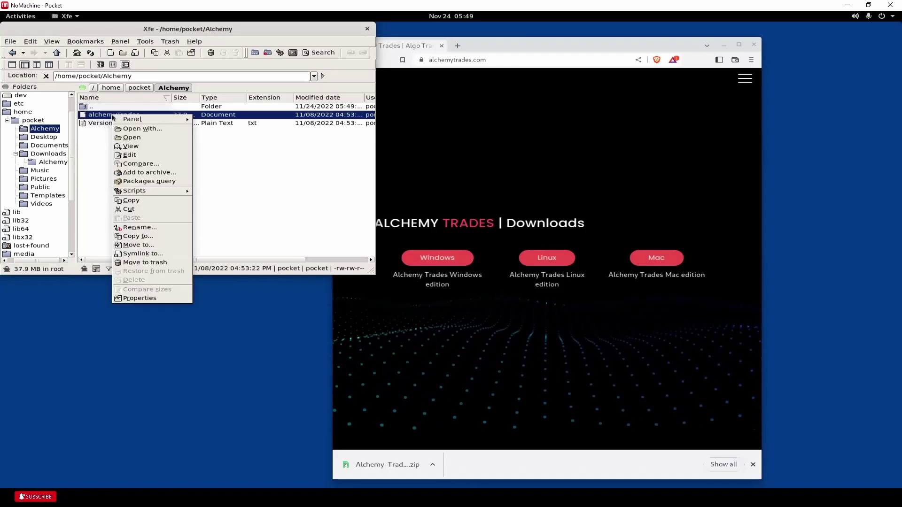
click(141, 298)
click(138, 114)
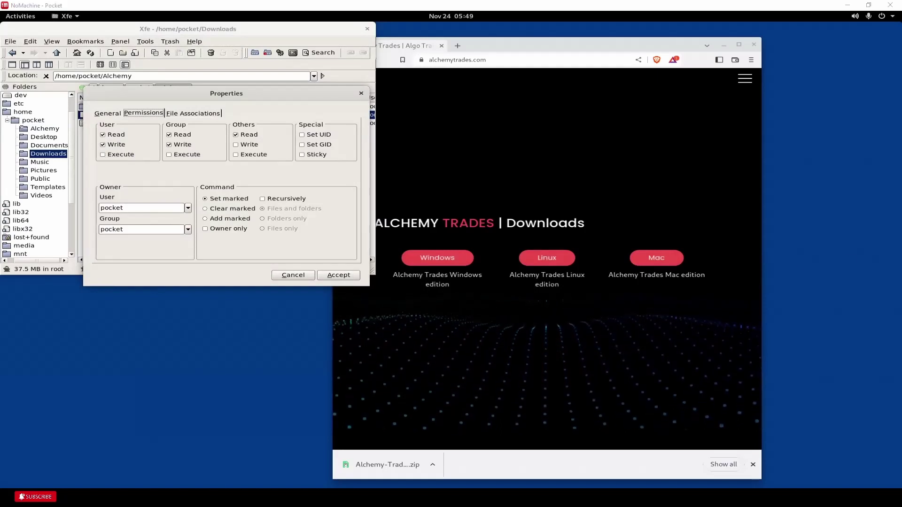
click(105, 156)
click(169, 154)
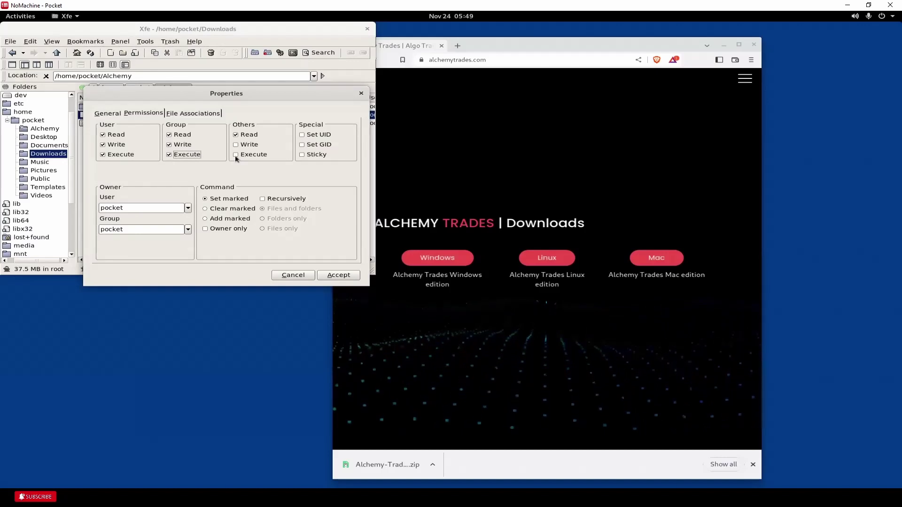
click(235, 155)
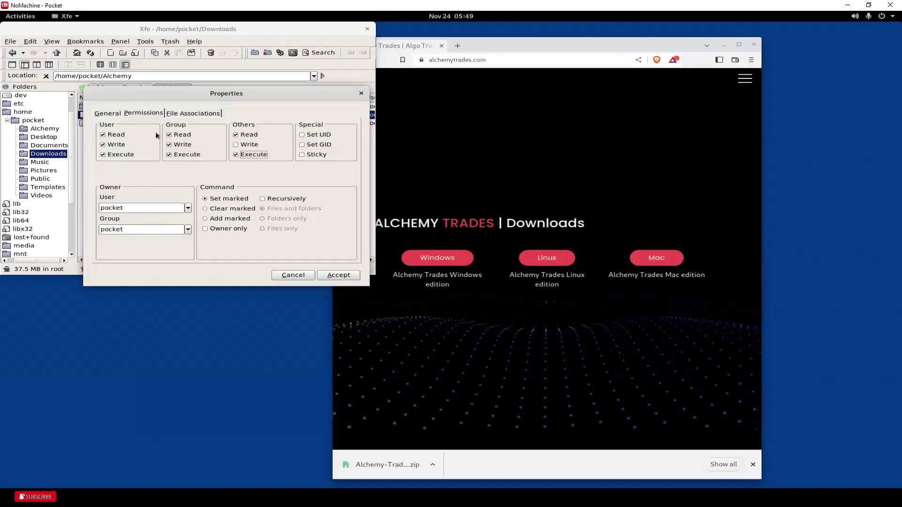
click(340, 275)
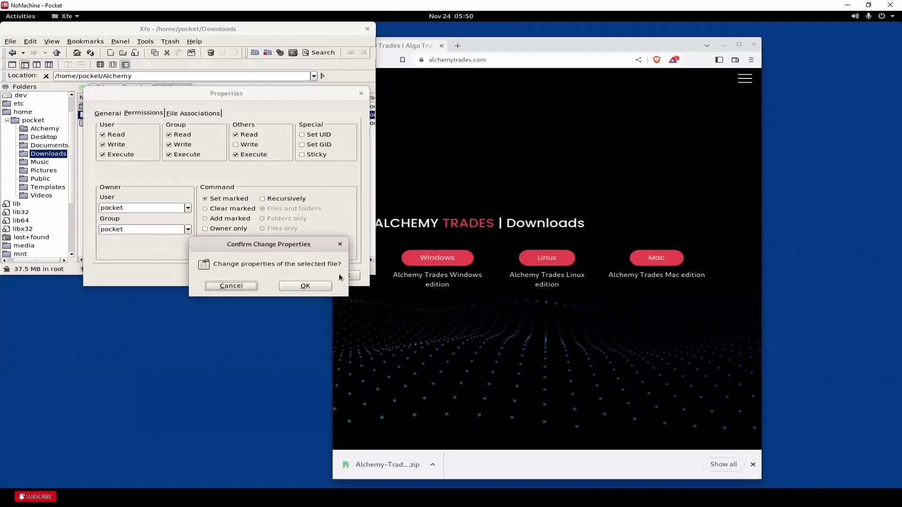
click(281, 286)
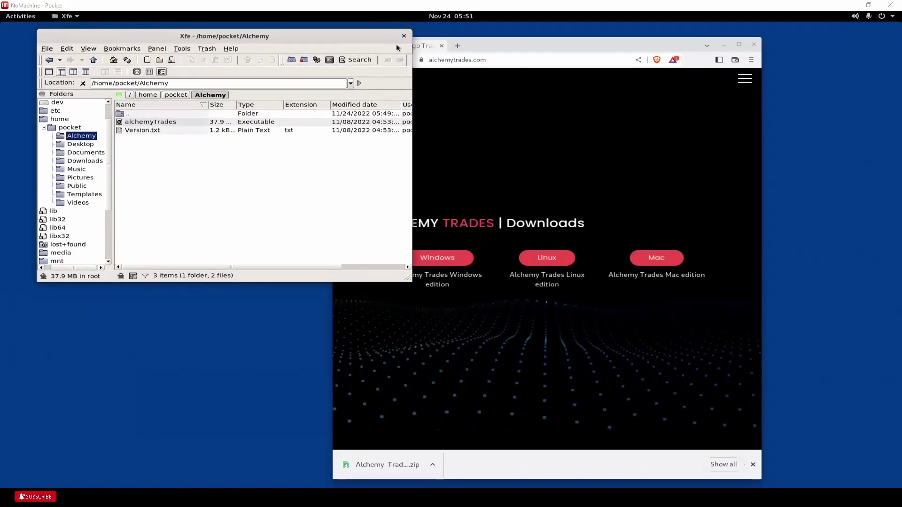
Close Xfe and launch LXTerminal from the applications list.
click(404, 36)
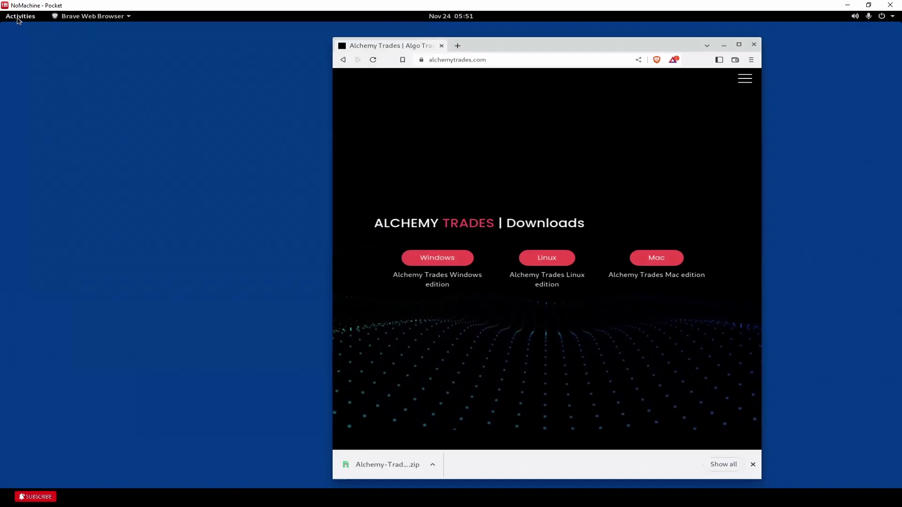
click(12, 18)
click(25, 313)
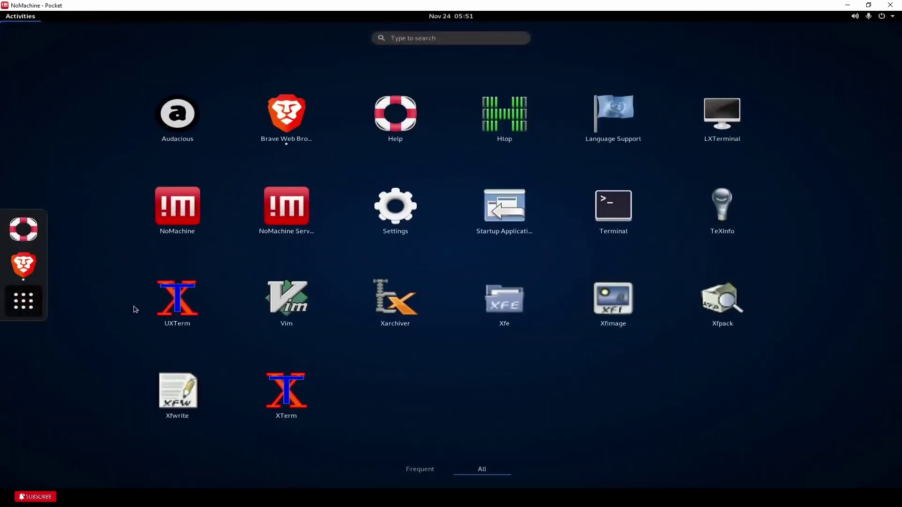
click(724, 116)
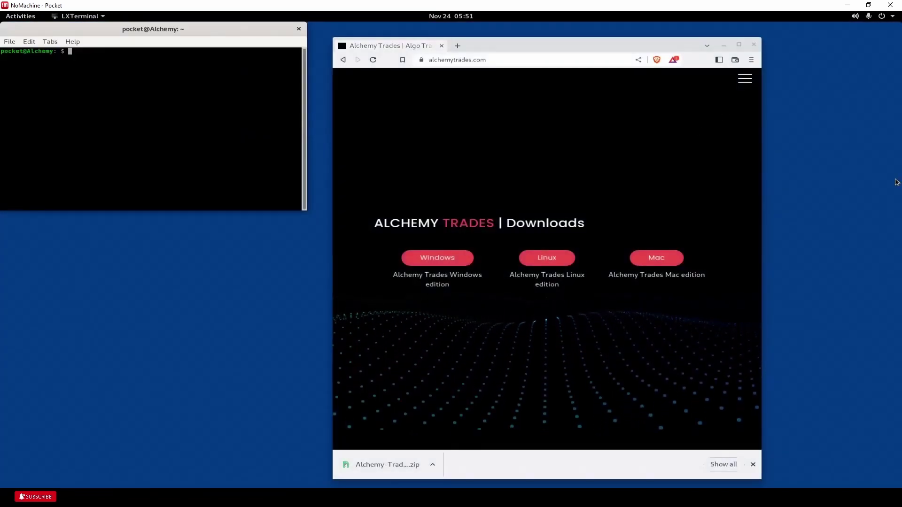
List the home folder, cd into Alchemy and list its contents.
text(dir)
key(Return)
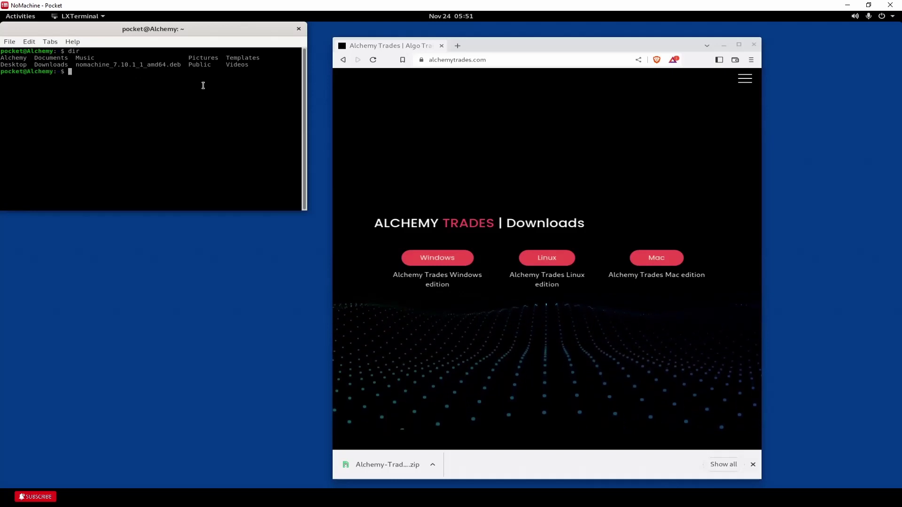
text(cd )
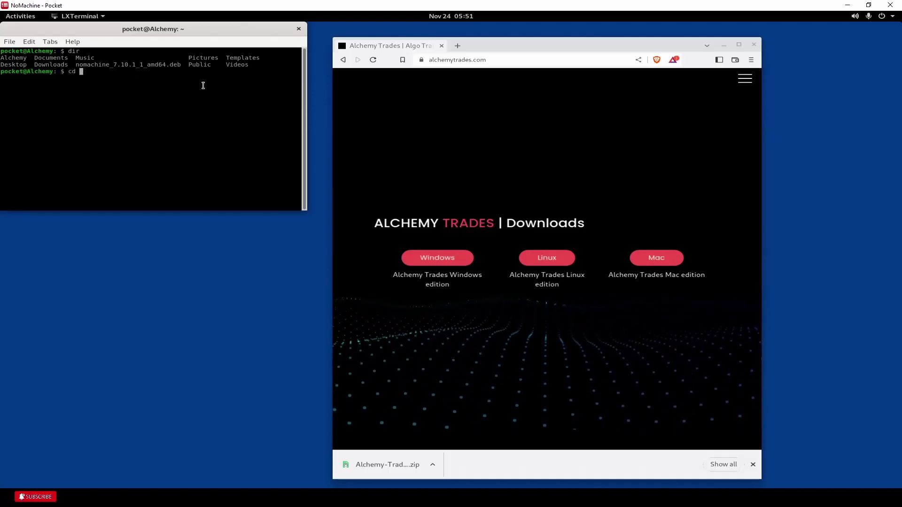
text(Alchemy)
key(Return)
text(dir)
key(Return)
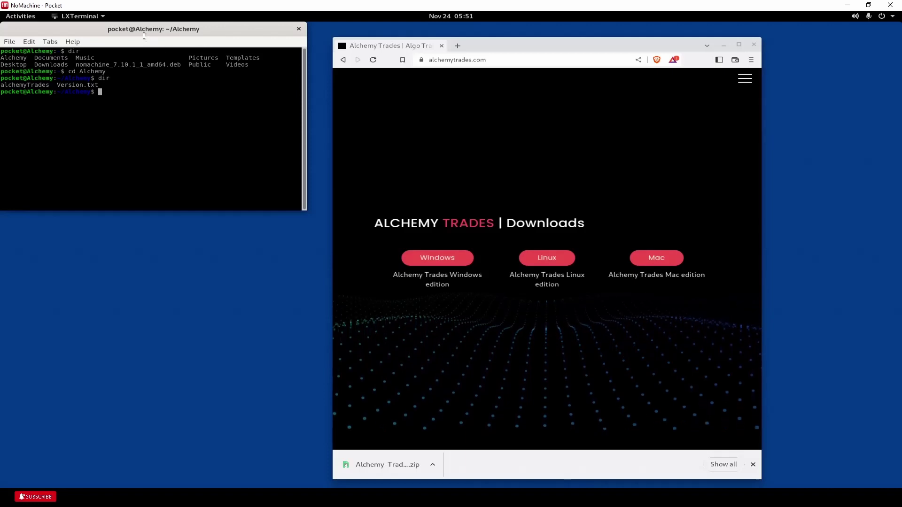
drag(144, 38, 302, 74)
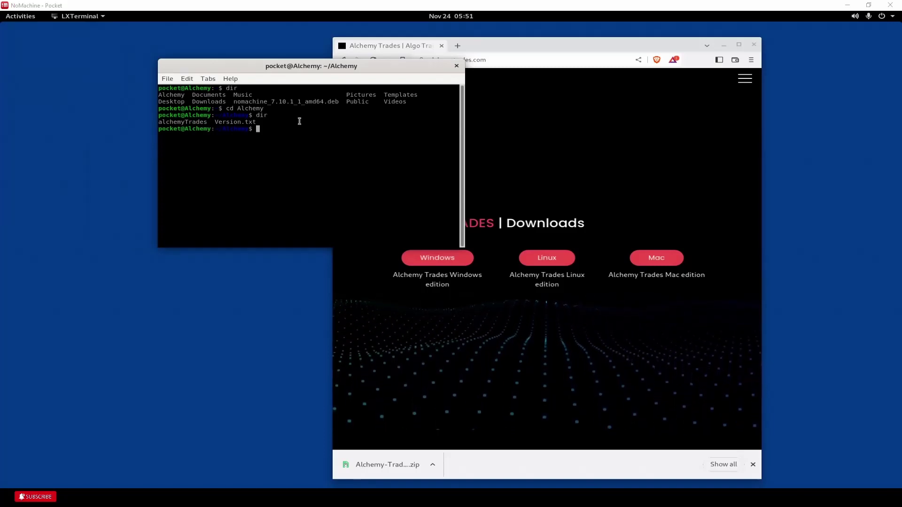
Paste and run ./alchemyTrades, giving it port 5100.
right_click(257, 125)
key(Escape)
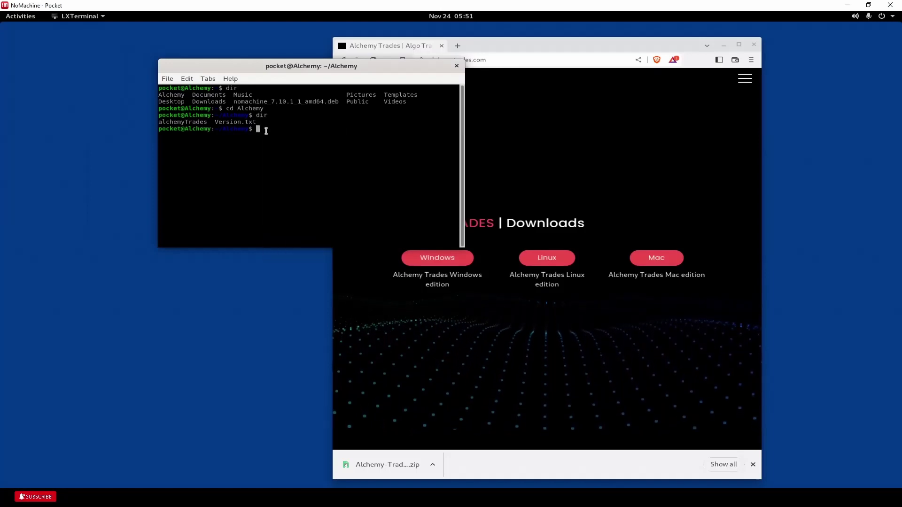
right_click(266, 130)
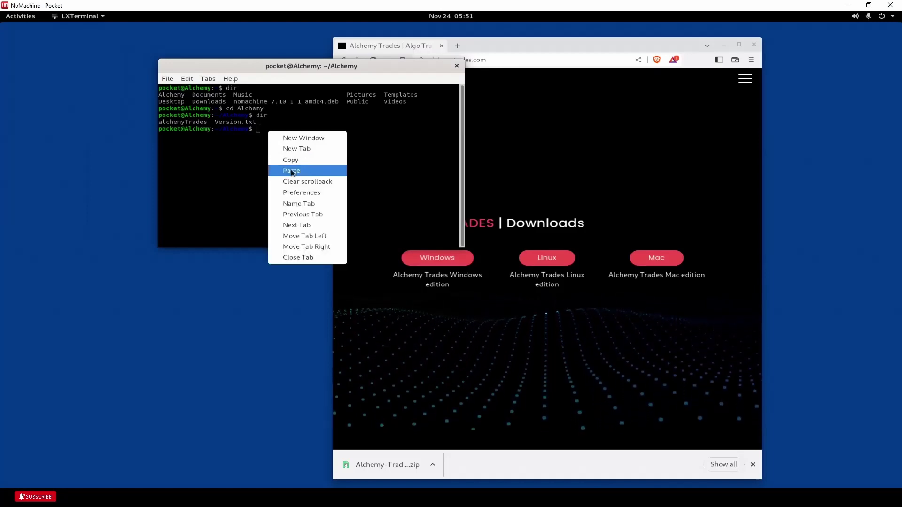
click(292, 171)
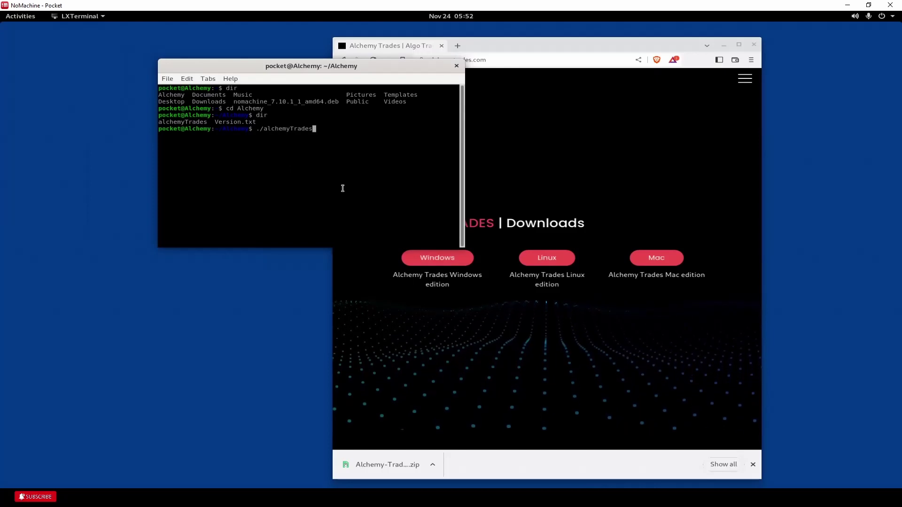
key(Return)
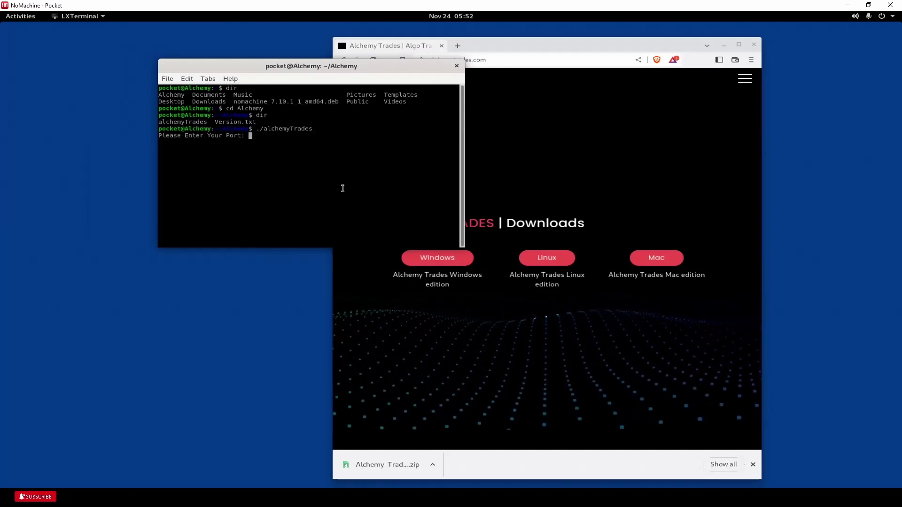
text(5100)
key(Return)
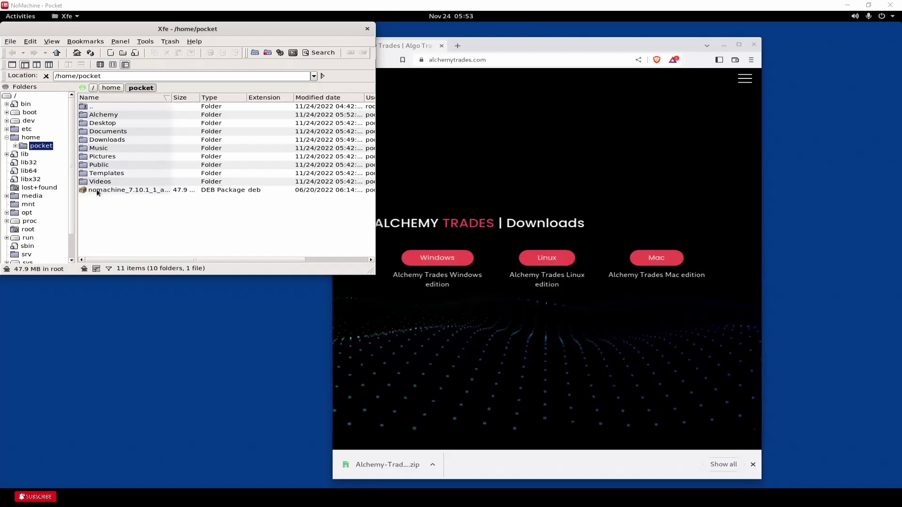
Open the Alchemy folder, now showing new charts, dexs, flask_session and settings folders.
double_click(101, 116)
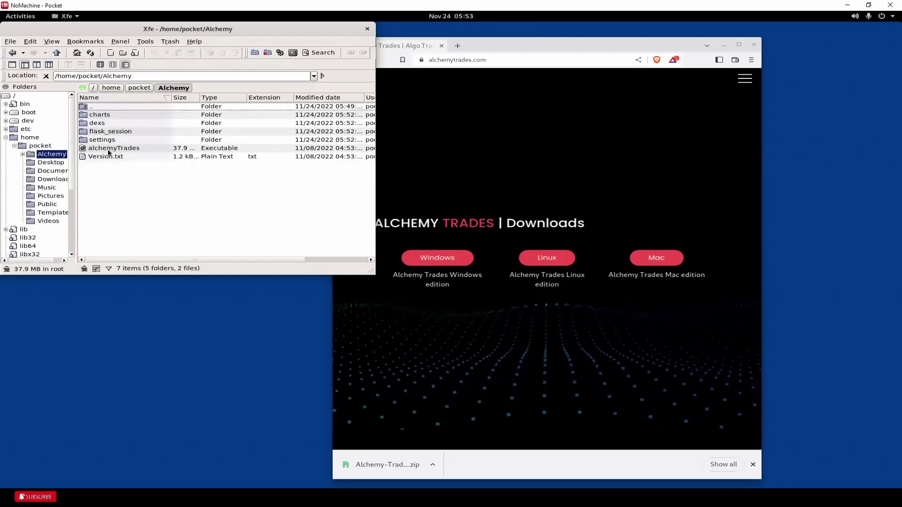
click(495, 65)
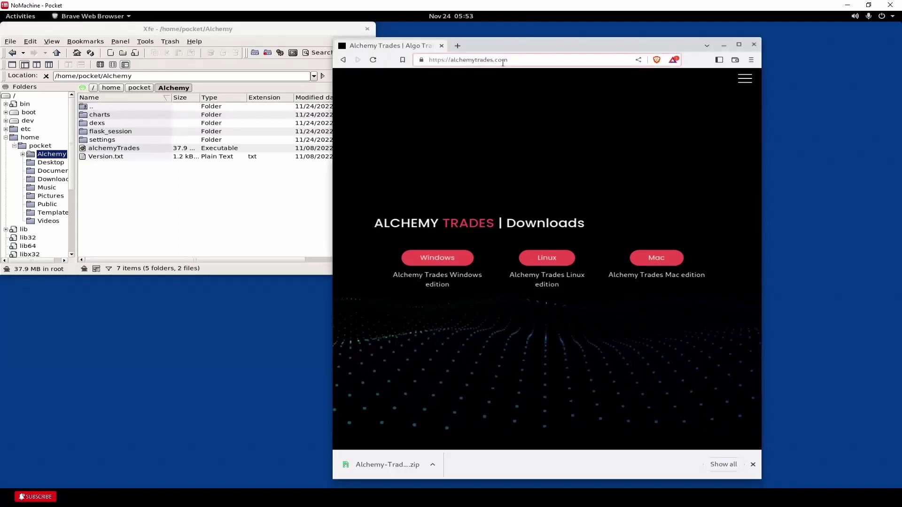
key(ctrl+a)
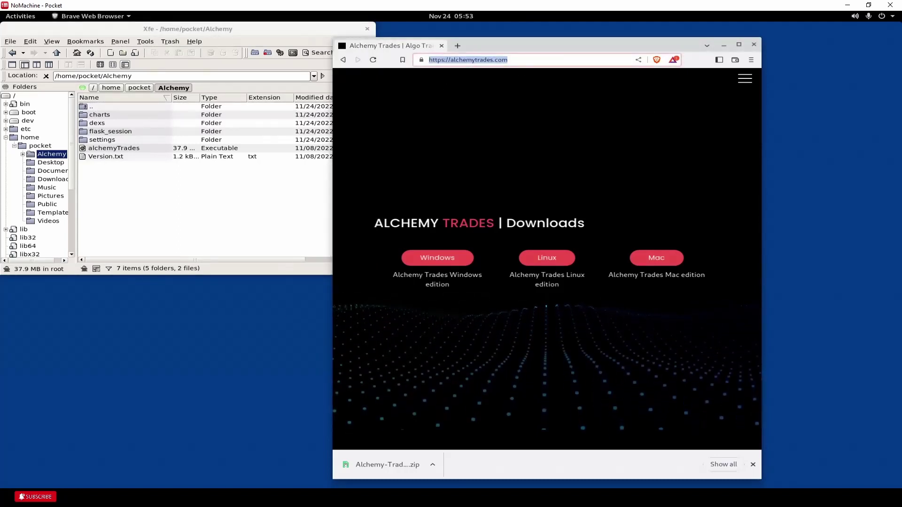
Check the terminal's server output, then select the address in Brave's URL bar.
drag(310, 35, 254, 194)
click(250, 76)
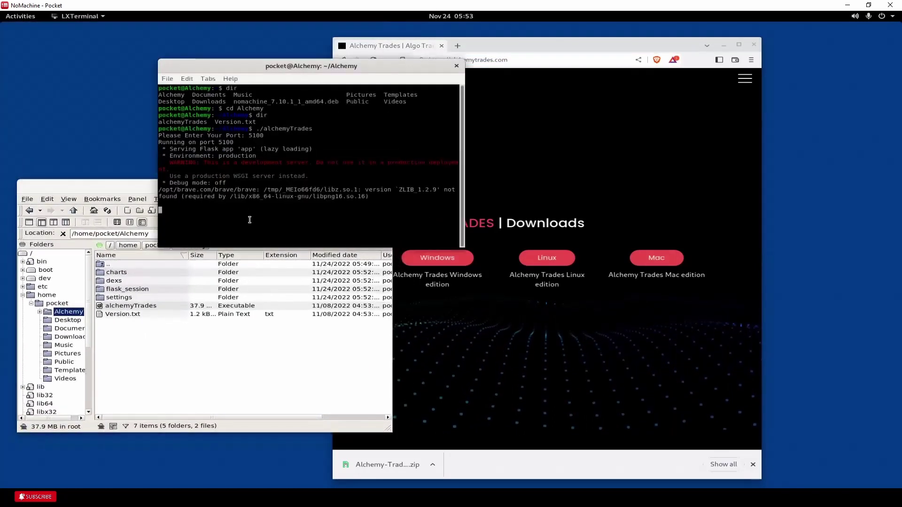
click(234, 381)
click(482, 55)
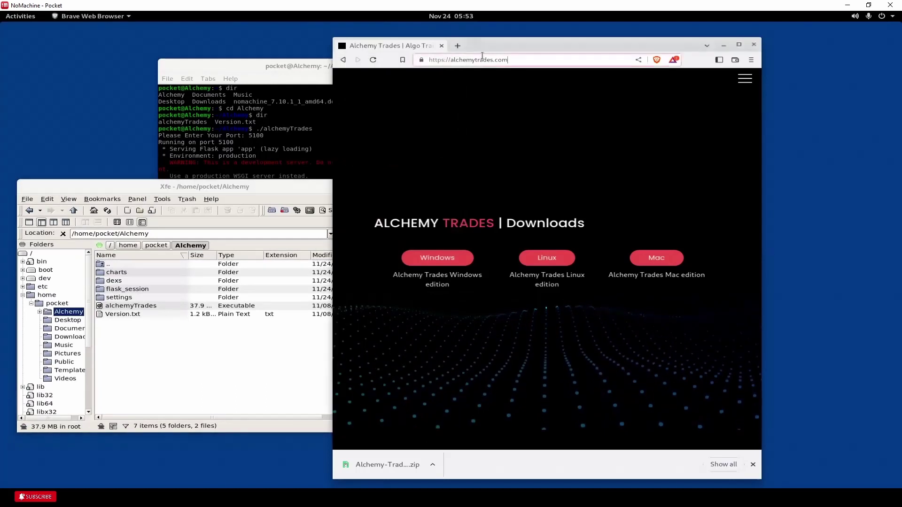
click(493, 59)
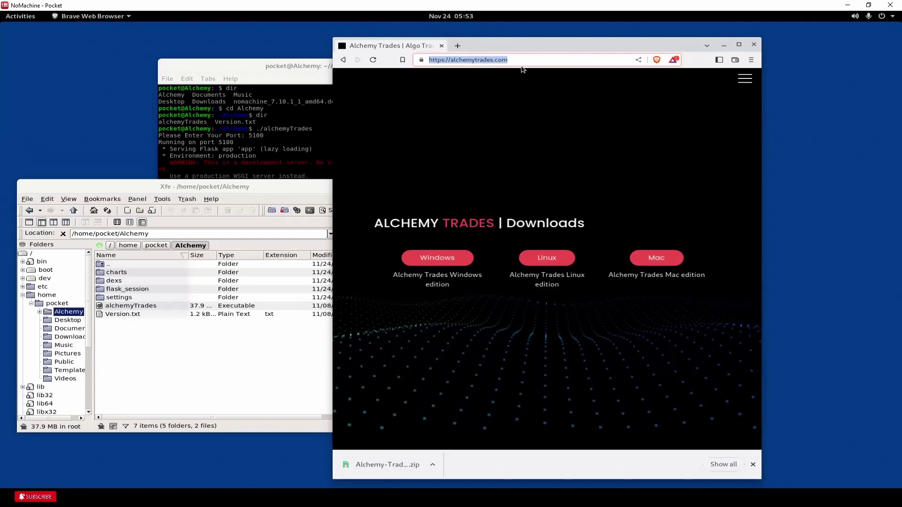
Load localhost:5100 in Brave and check the server output in the terminal.
text(localhost)
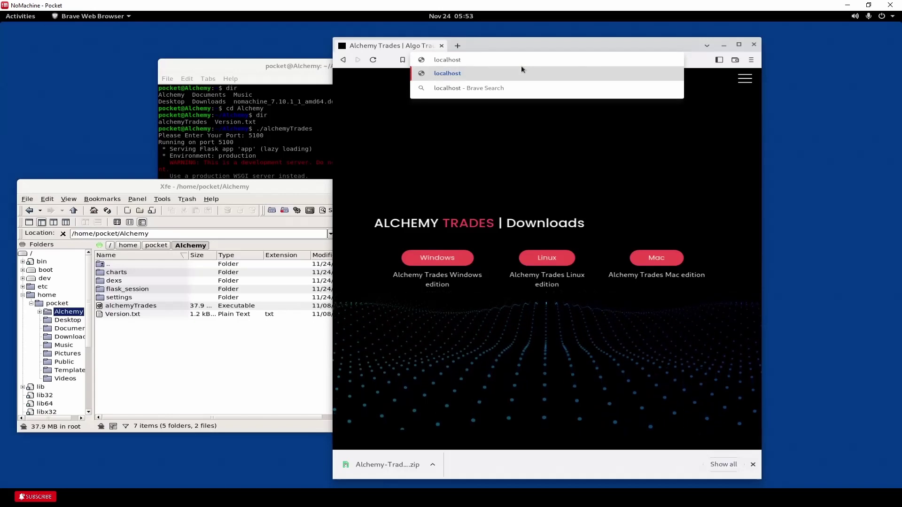
text(:5100)
key(Return)
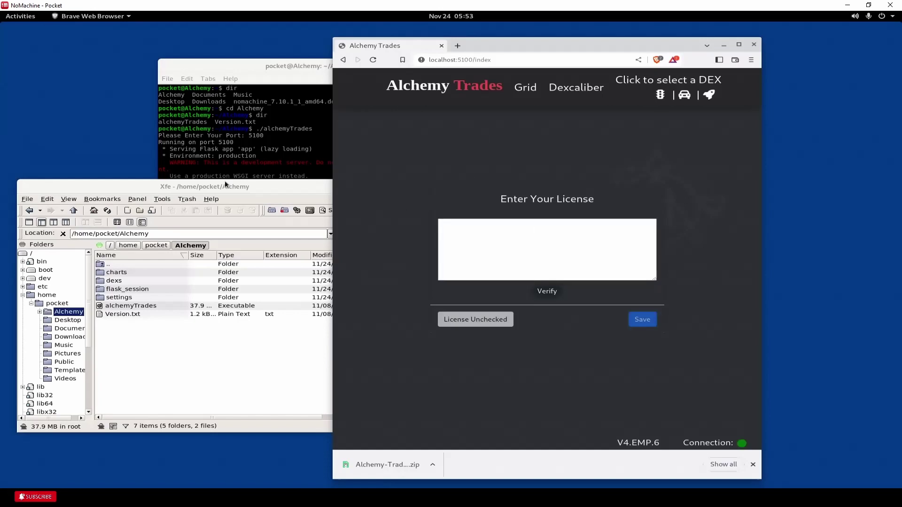
click(226, 151)
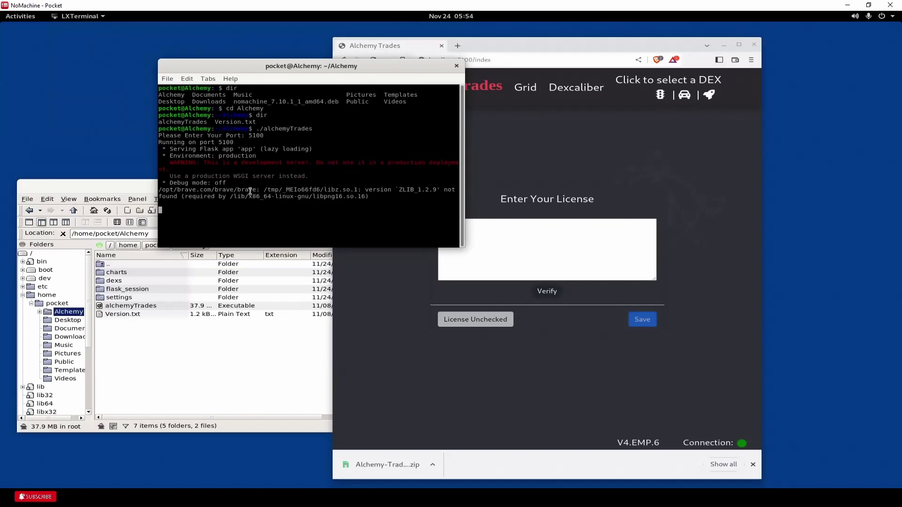
click(542, 47)
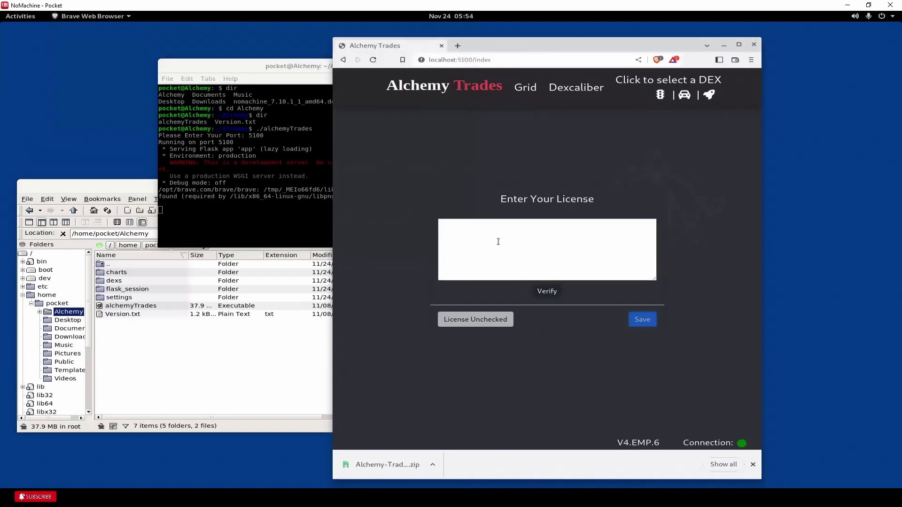
click(493, 230)
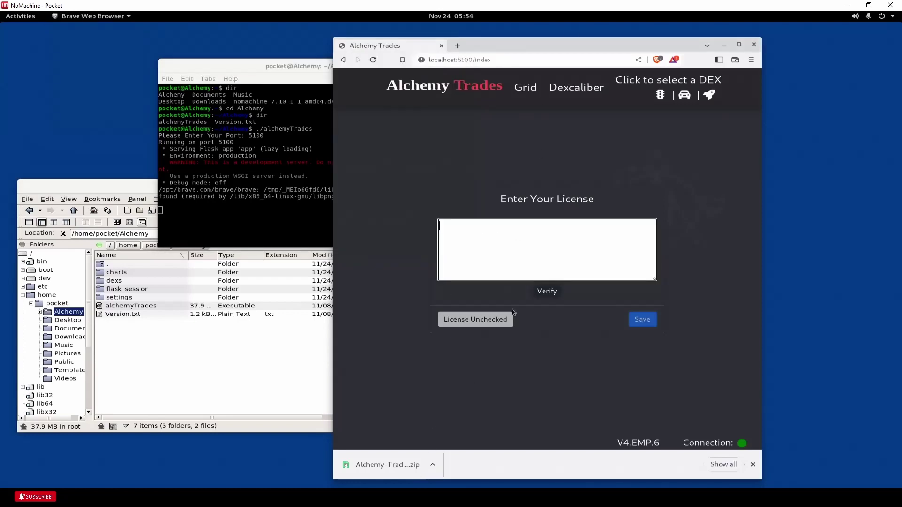